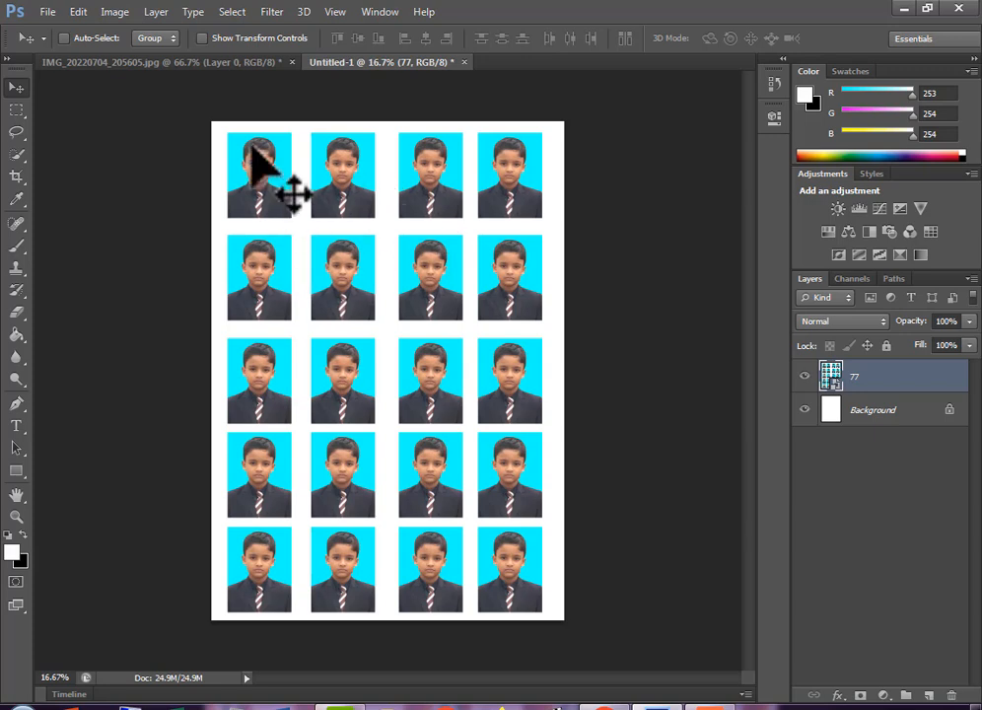
# Review the two open documents, then close Untitled-1 and IMG_20220704_205605.jpg without saving changes
pyautogui.click(213, 63)
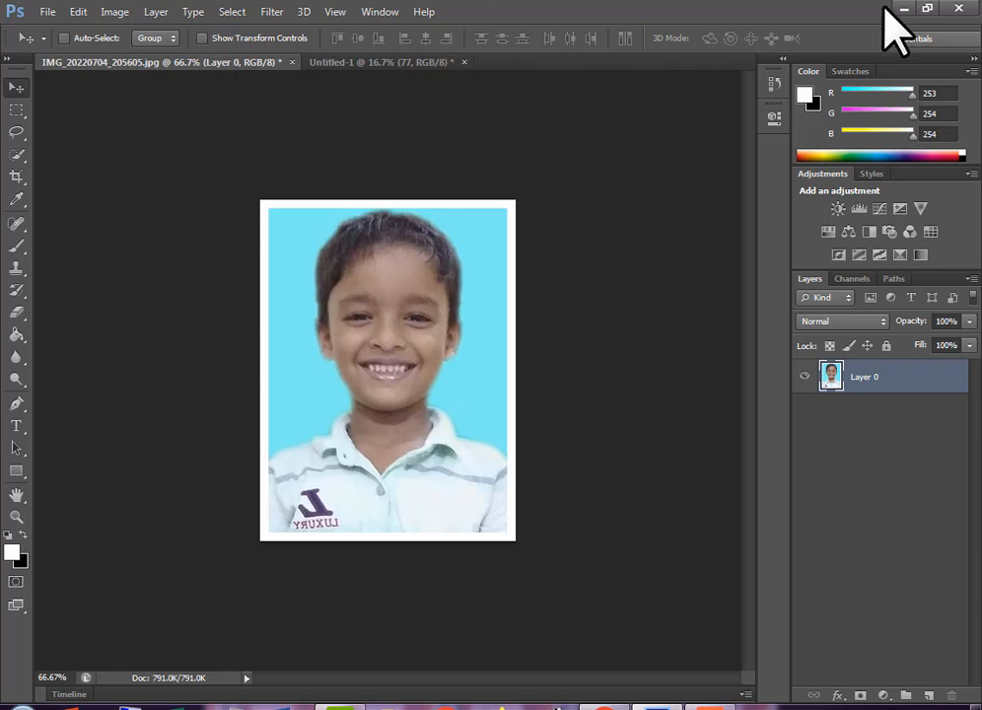
pyautogui.click(379, 62)
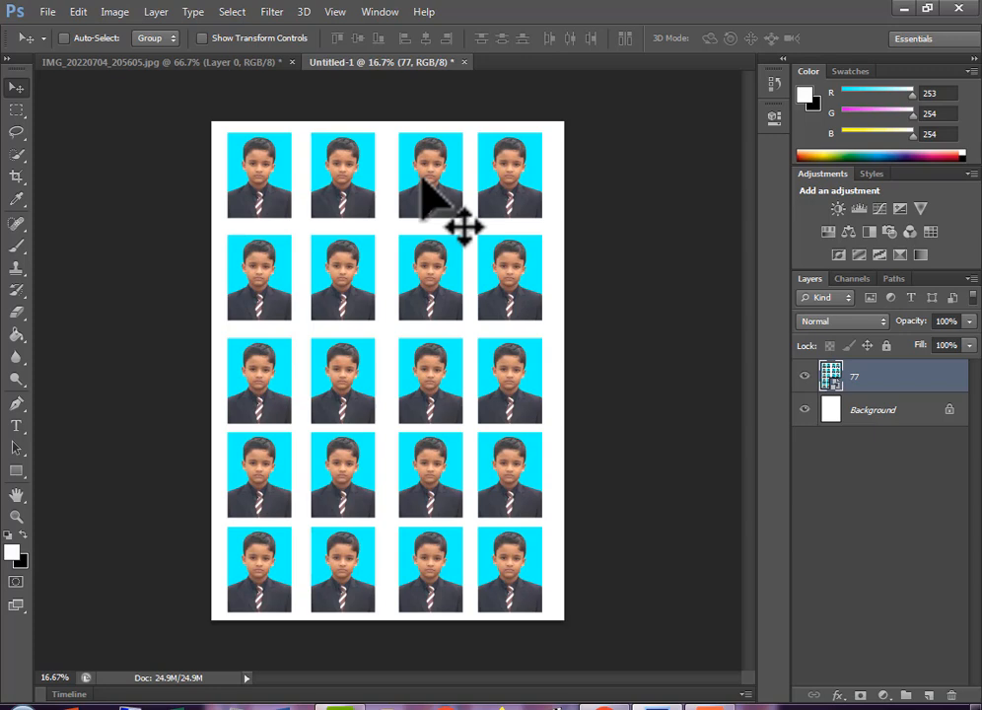
pyautogui.click(463, 62)
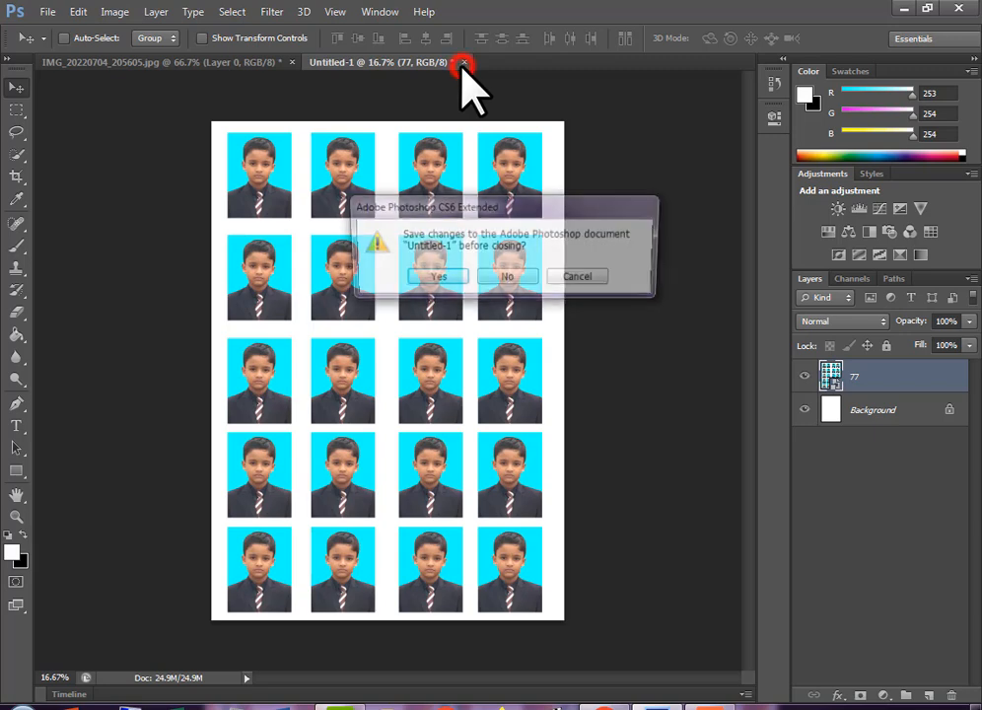
pyautogui.click(506, 279)
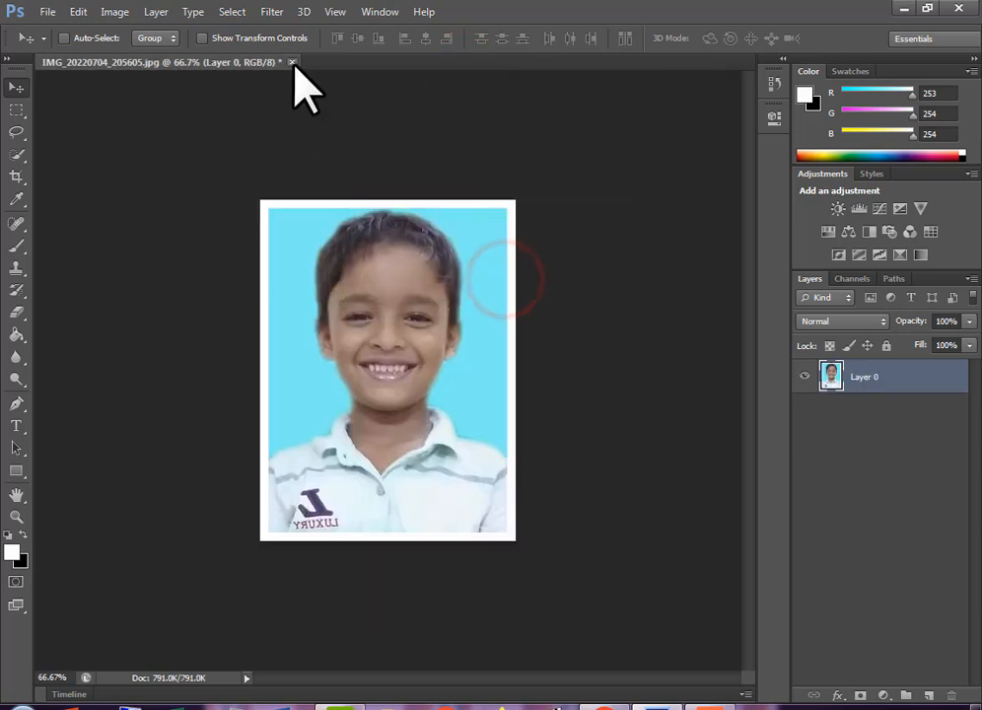
pyautogui.click(292, 62)
pyautogui.click(498, 279)
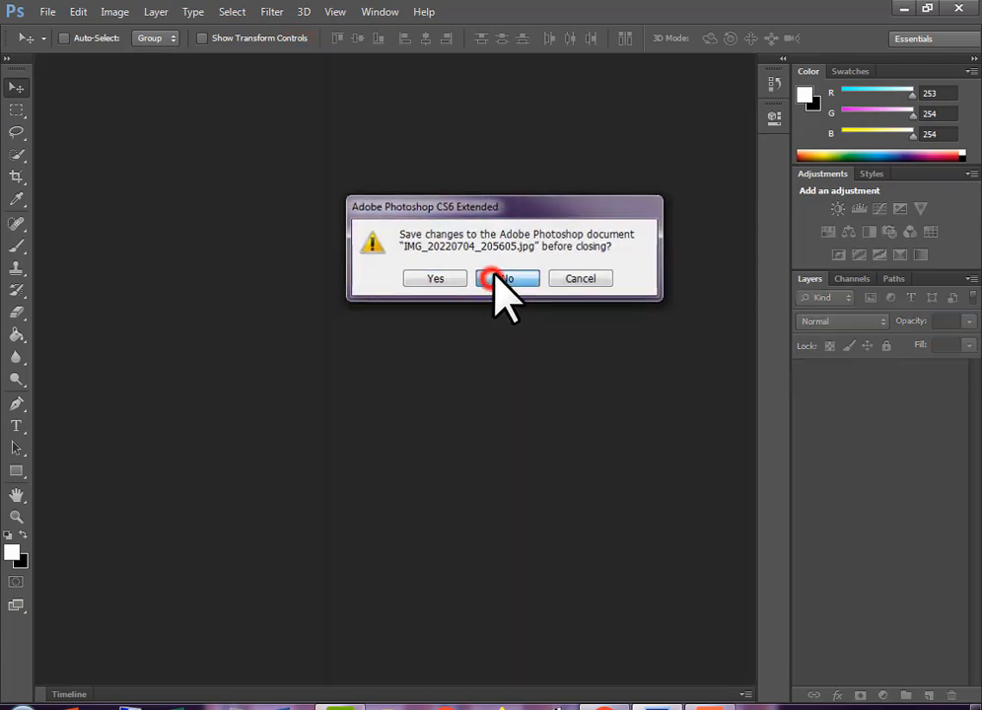
# Open the photo IMG_20220704_205605 from the Desktop through Camera Raw with its default settings
pyautogui.hotkey('ctrl', 'o')
pyautogui.click(500, 88)
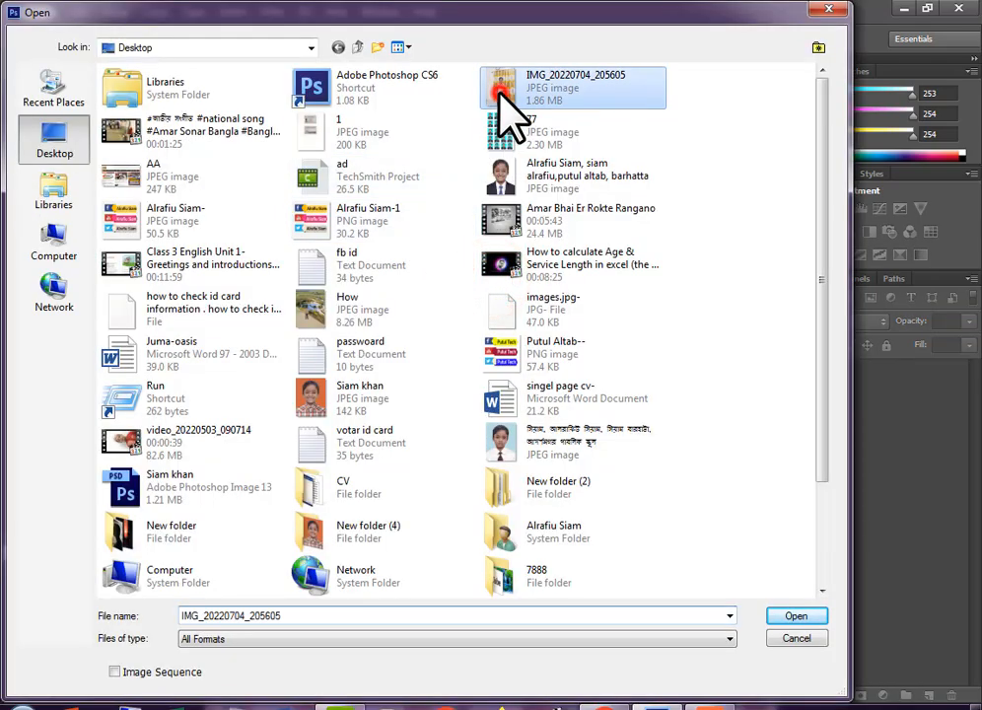
pyautogui.click(794, 617)
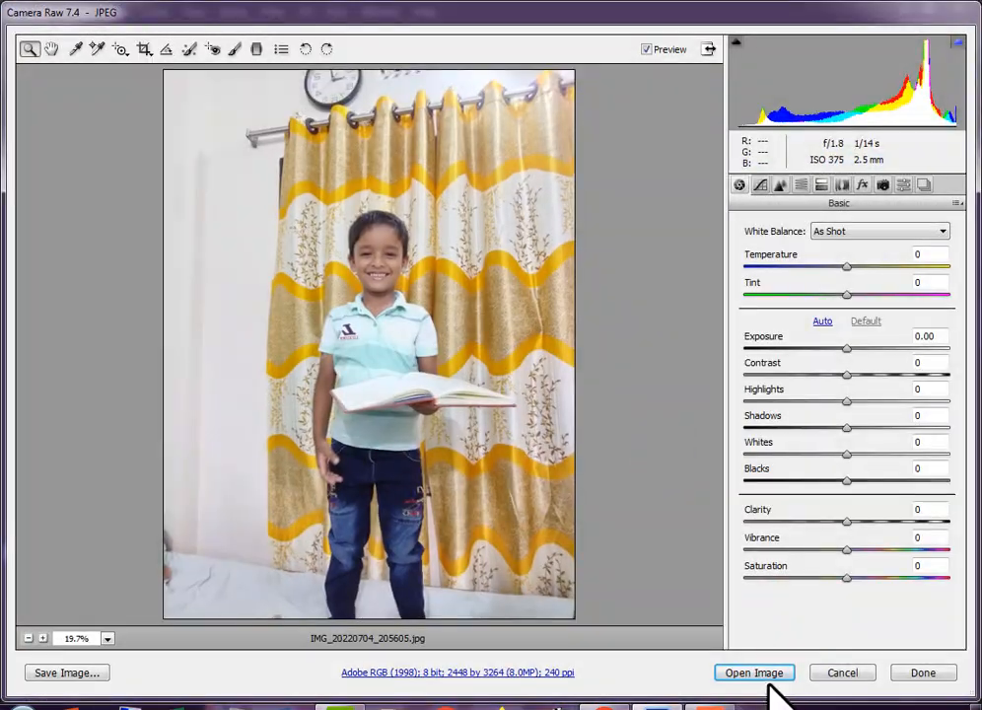
pyautogui.click(765, 677)
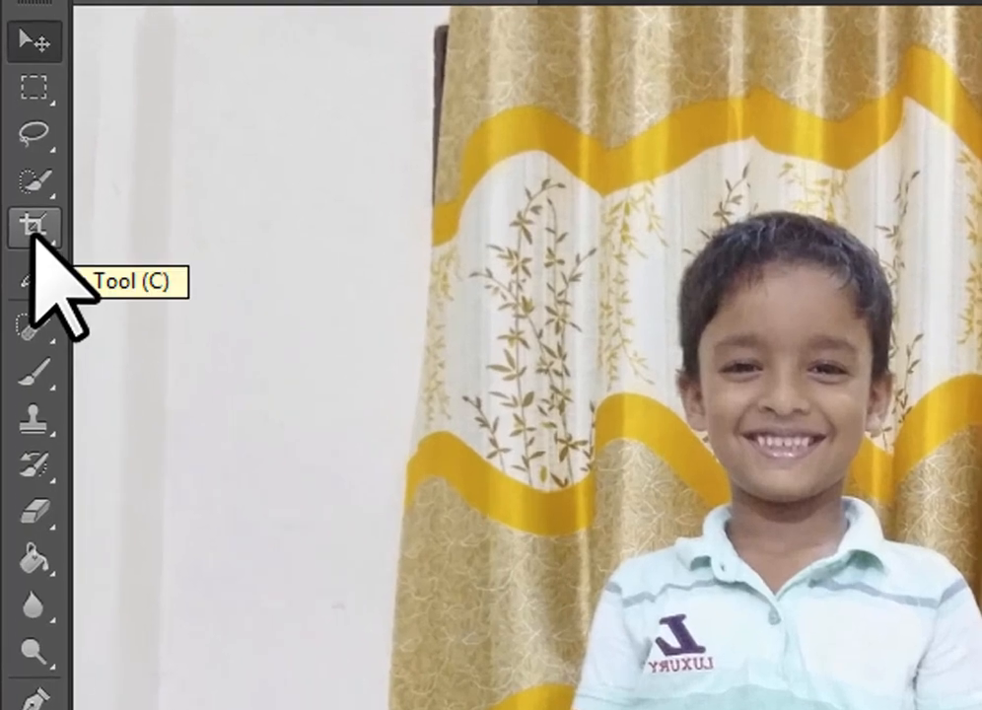
# Configure the Crop tool for a 1.5 by 2 inch image at 300 pixels per inch
pyautogui.click(16, 177)
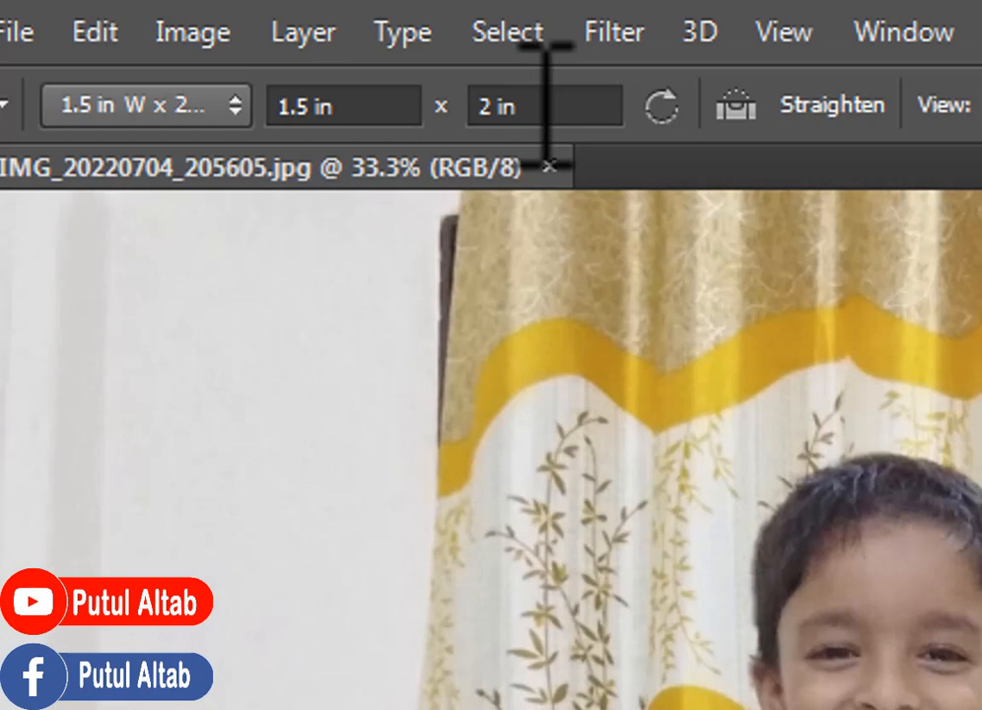
pyautogui.click(138, 106)
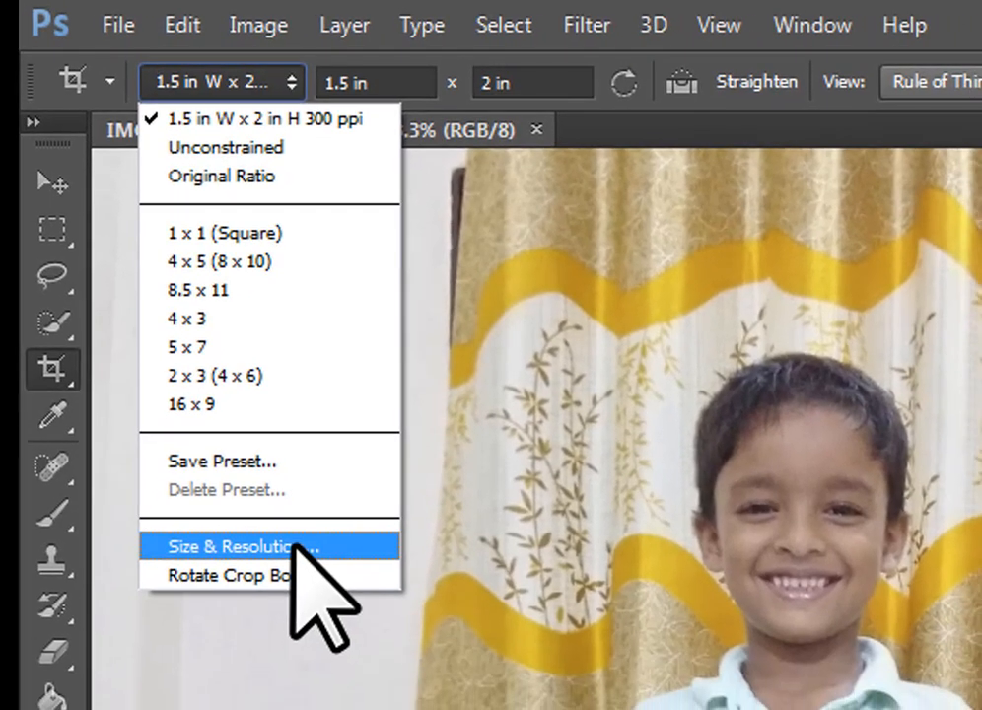
pyautogui.click(242, 701)
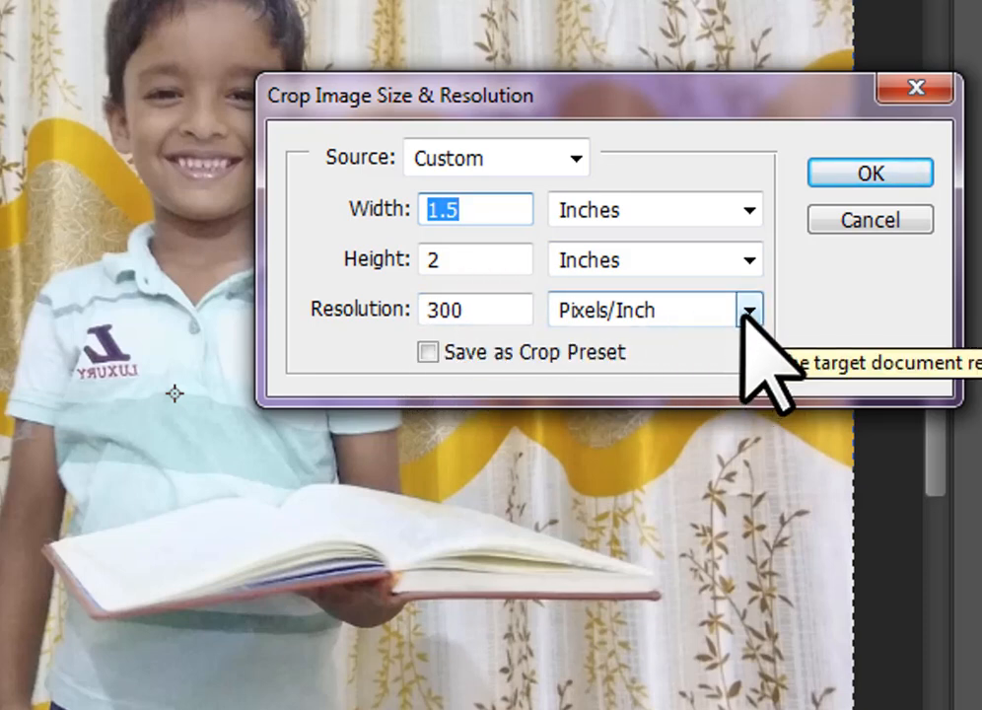
pyautogui.click(874, 167)
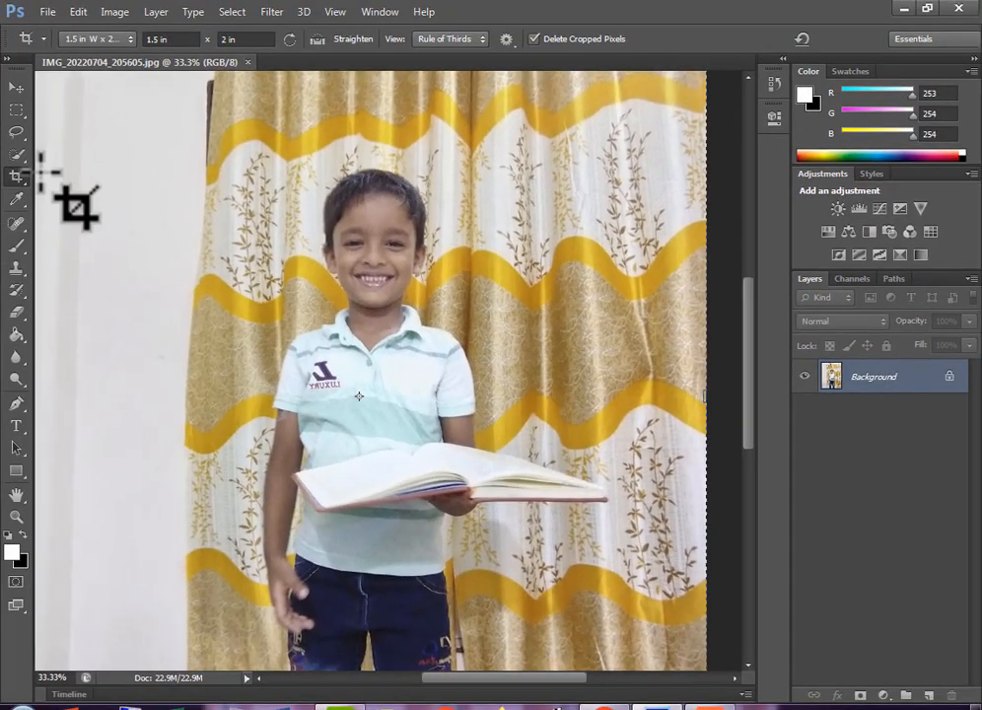
# Crop the photo to the boy's head and shoulders, centring him in the 1.5 by 2 inch frame
pyautogui.click(15, 176)
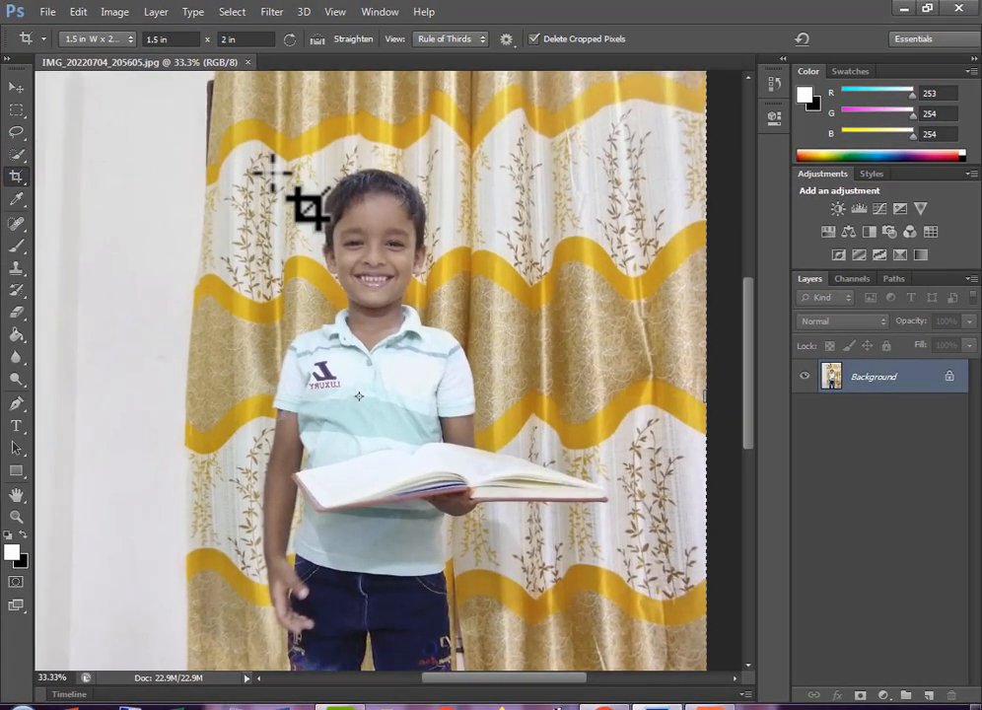
pyautogui.moveTo(291, 155)
pyautogui.mouseDown()
pyautogui.moveTo(353, 329)
pyautogui.moveTo(448, 374)
pyautogui.moveTo(463, 419)
pyautogui.moveTo(453, 425)
pyautogui.moveTo(442, 410)
pyautogui.mouseUp()
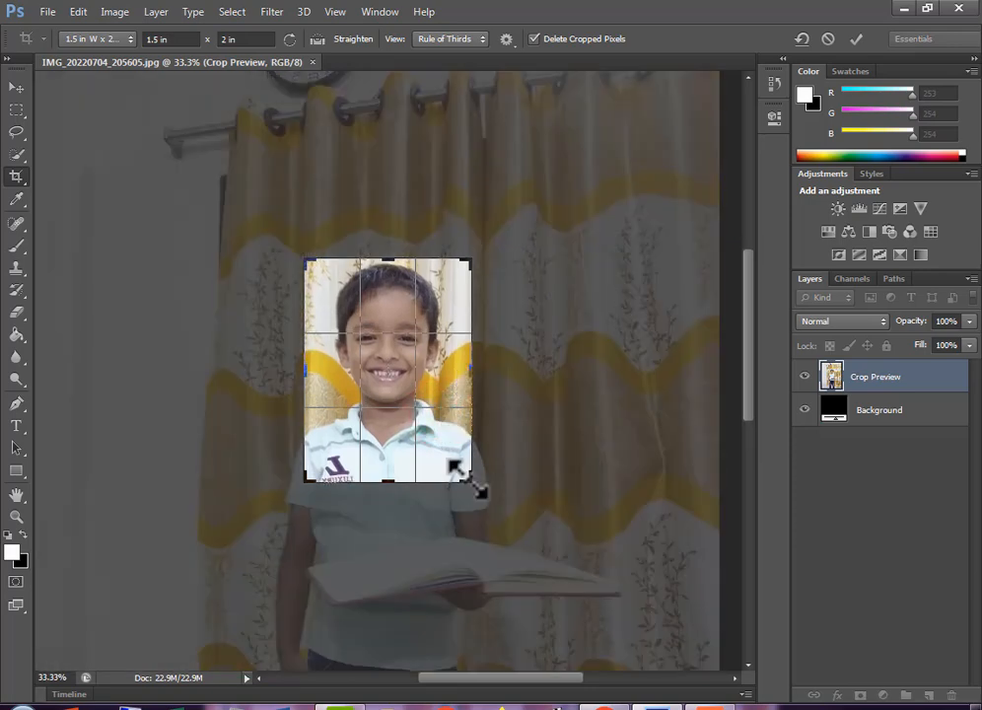
pyautogui.moveTo(465, 477); pyautogui.dragTo(473, 485)
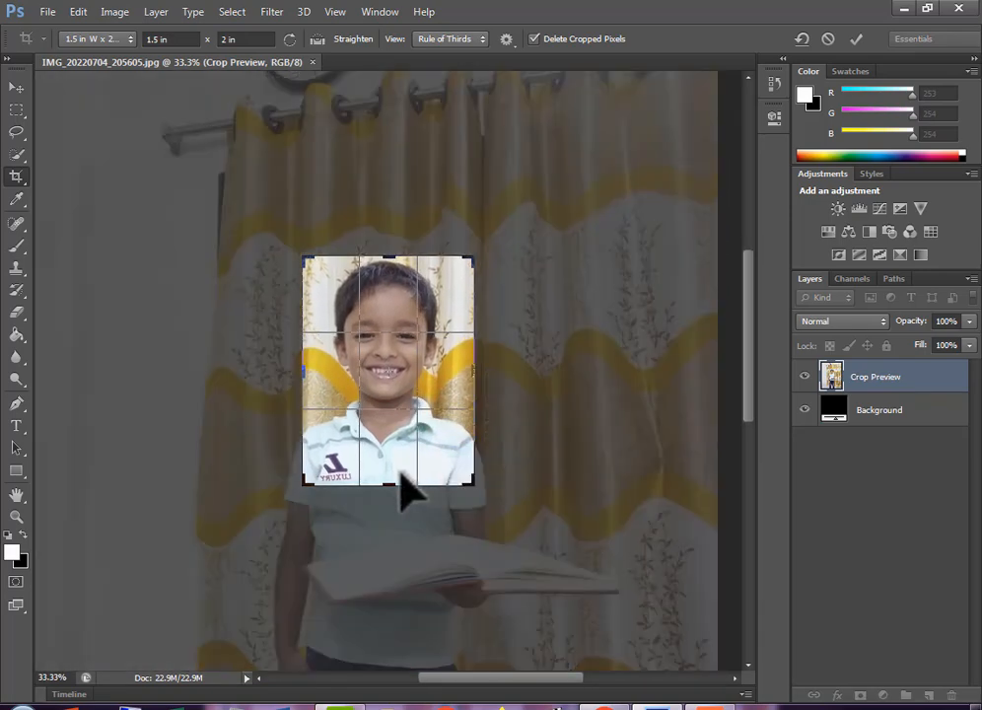
pyautogui.moveTo(397, 481)
pyautogui.mouseDown()
pyautogui.moveTo(404, 488)
pyautogui.moveTo(397, 471)
pyautogui.moveTo(414, 470)
pyautogui.mouseUp()
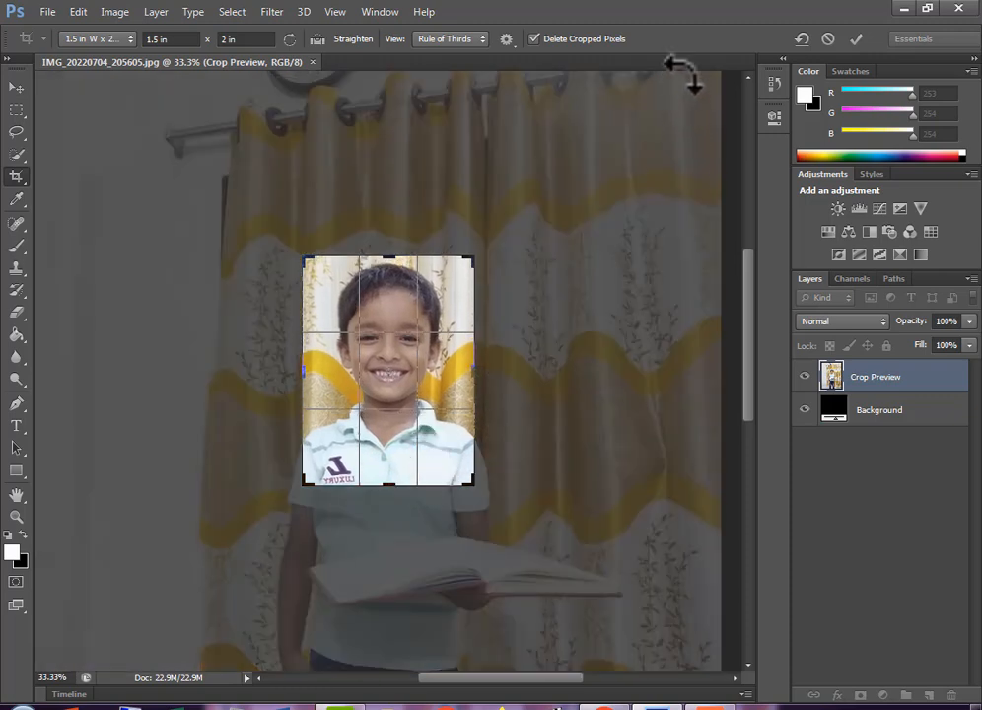
pyautogui.click(856, 39)
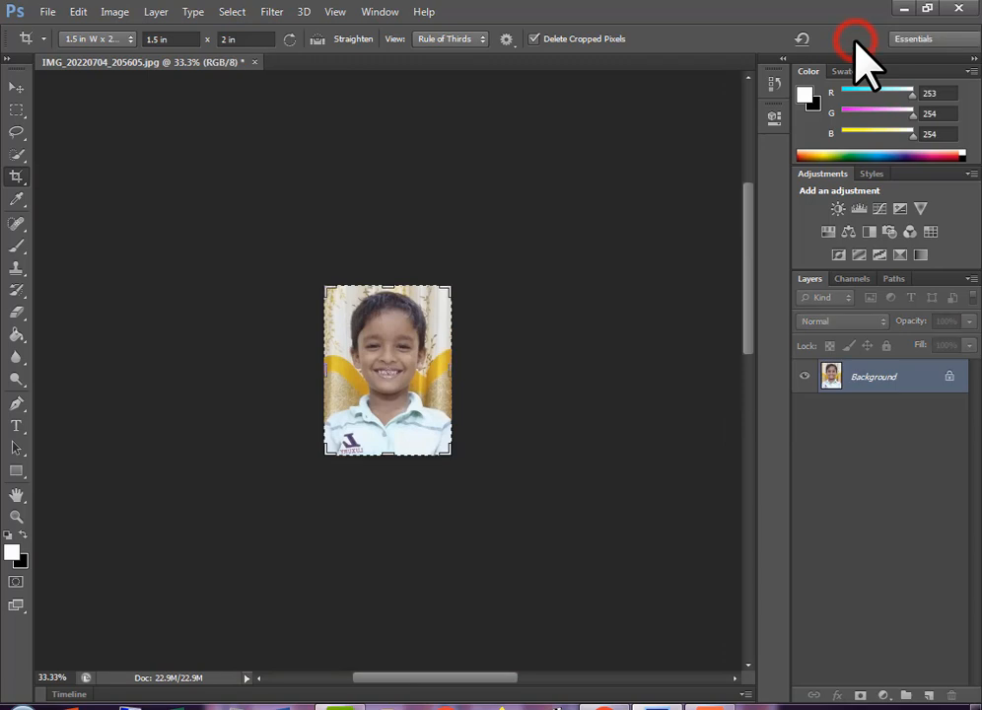
# Select the entire curtain background around the boy's head and shoulders with the Quick Selection tool
pyautogui.click(14, 516)
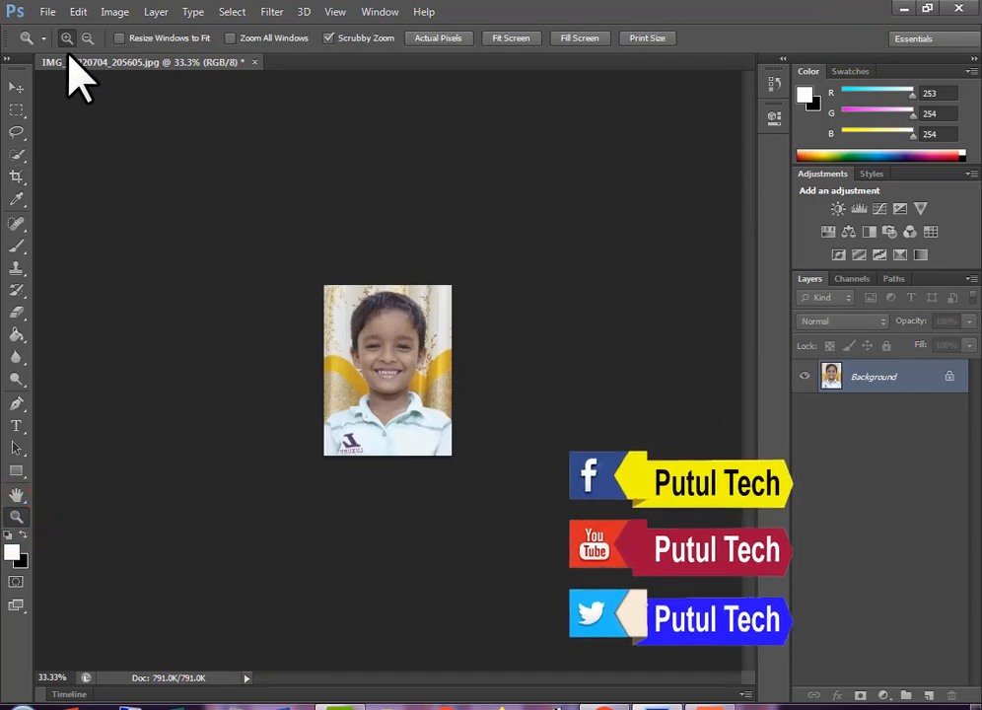
pyautogui.click(396, 371)
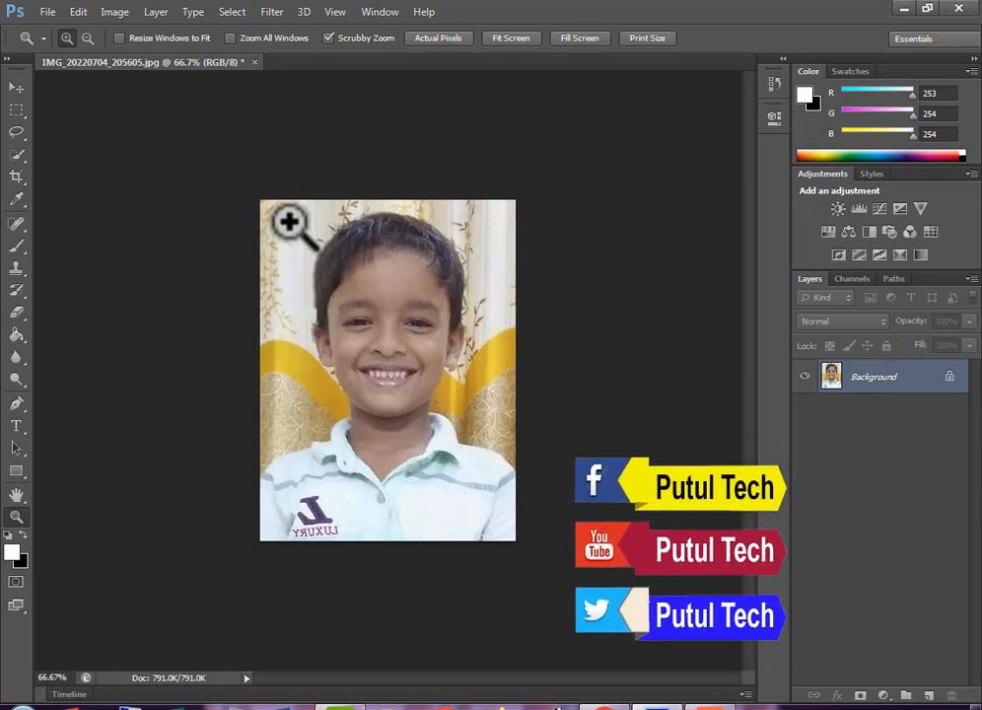
pyautogui.click(16, 155)
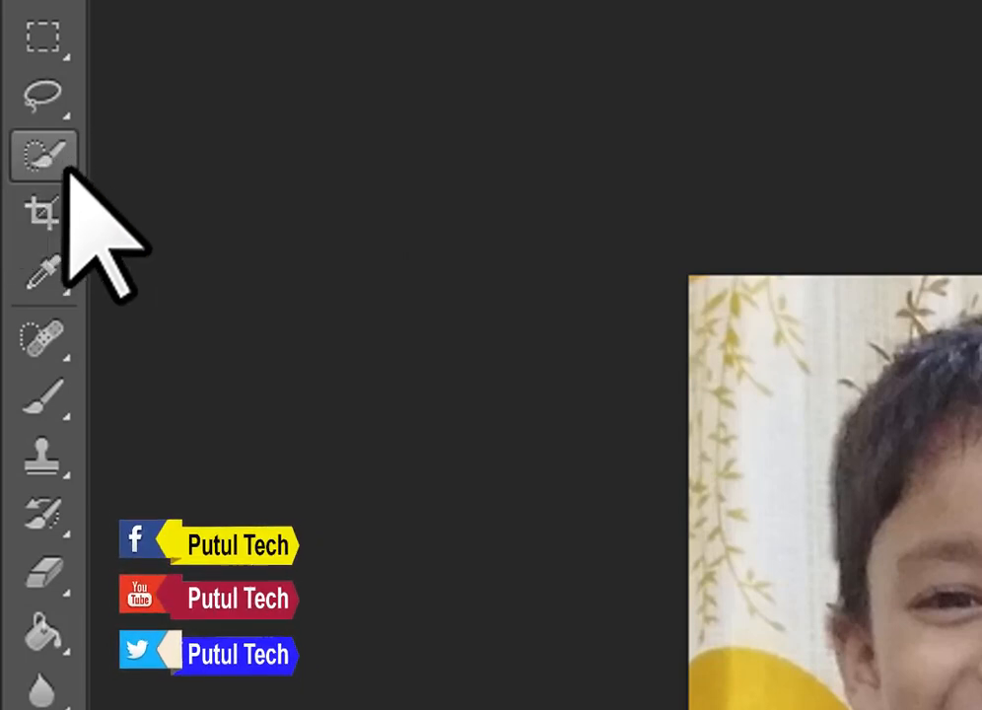
pyautogui.click(43, 155)
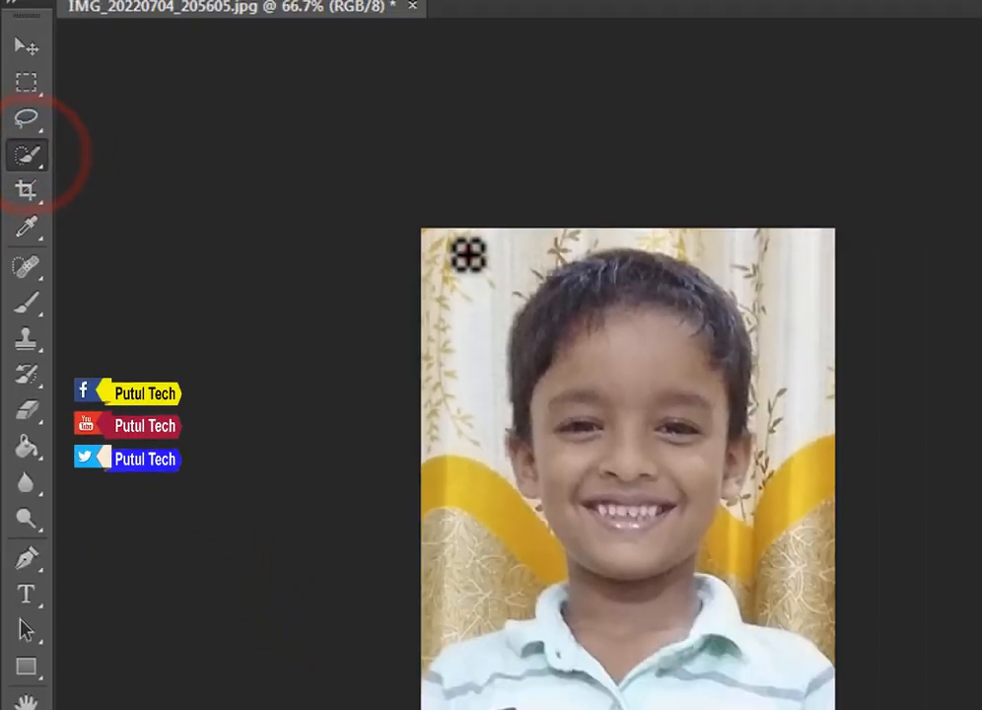
pyautogui.moveTo(470, 249); pyautogui.dragTo(469, 446)
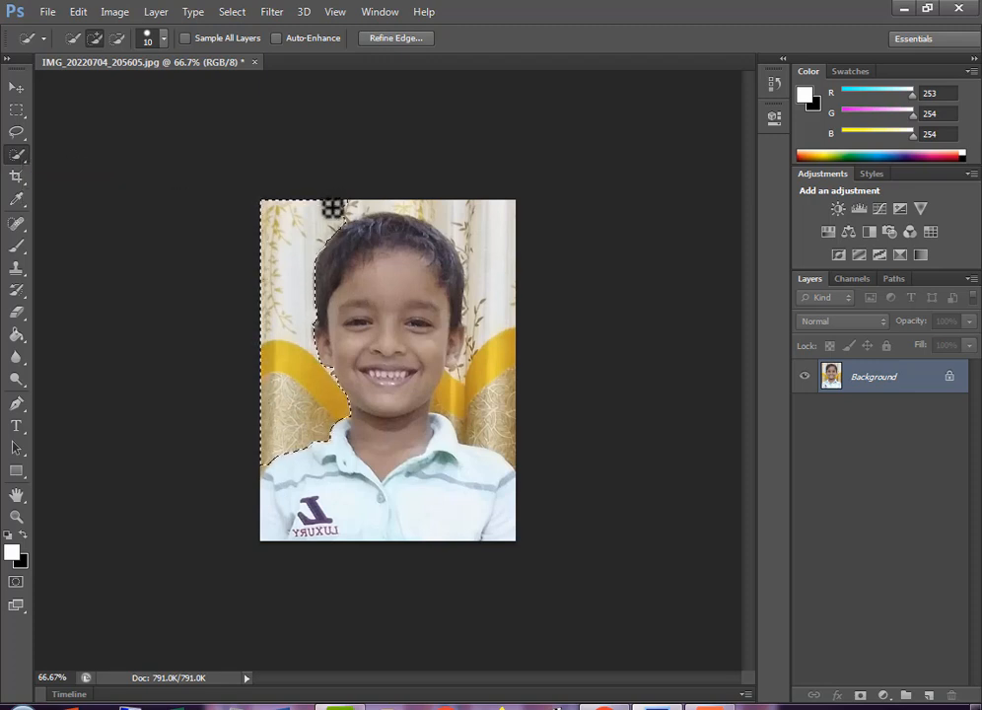
pyautogui.moveTo(381, 200)
pyautogui.mouseDown()
pyautogui.moveTo(464, 210)
pyautogui.moveTo(491, 282)
pyautogui.mouseUp()
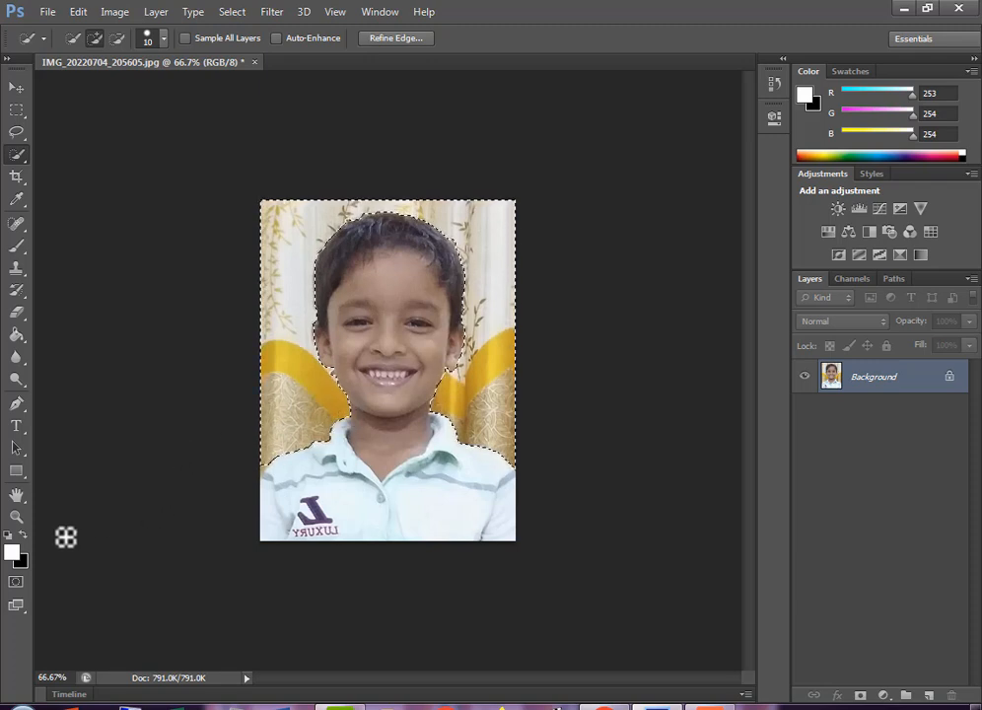
pyautogui.click(16, 516)
pyautogui.doubleClick(16, 516)
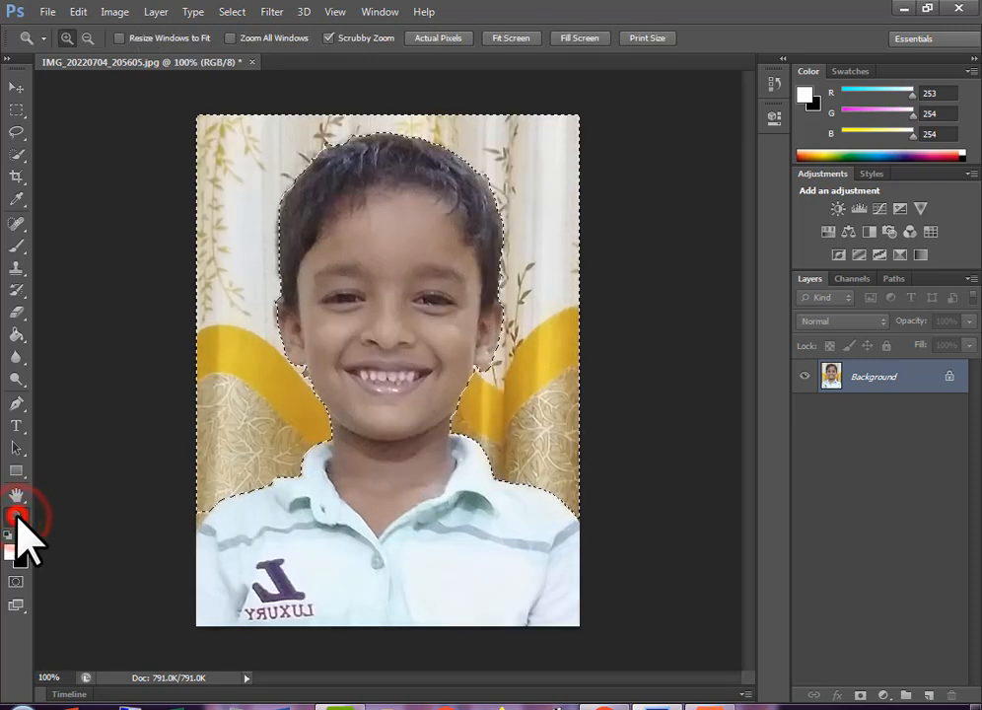
pyautogui.press('w')
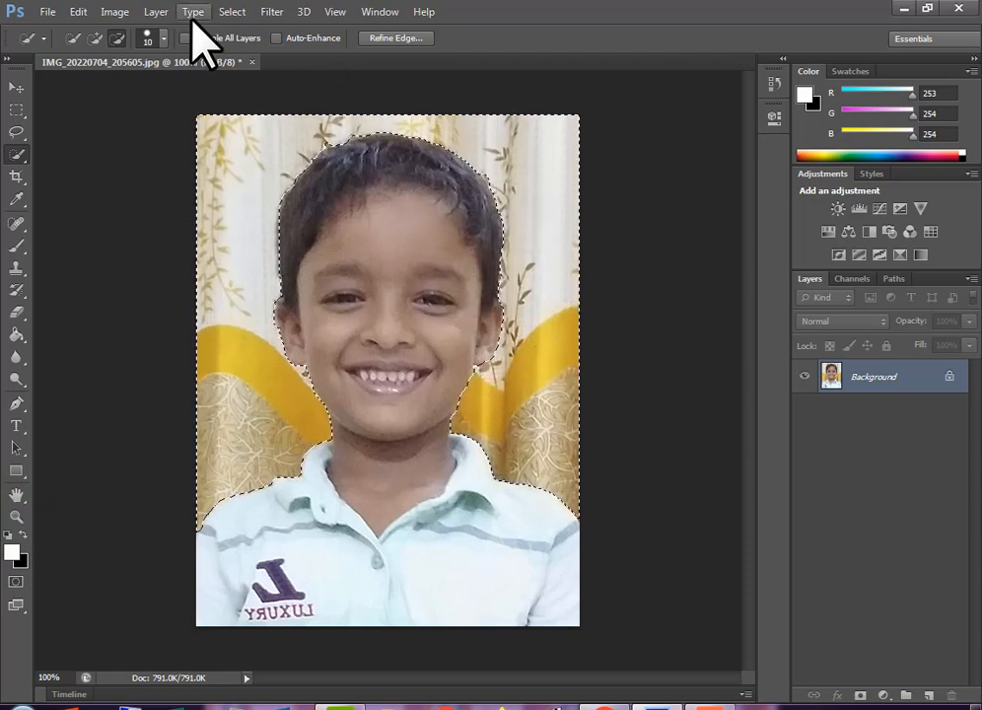
# Feather the background selection with a radius of 4 pixels
pyautogui.click(232, 12)
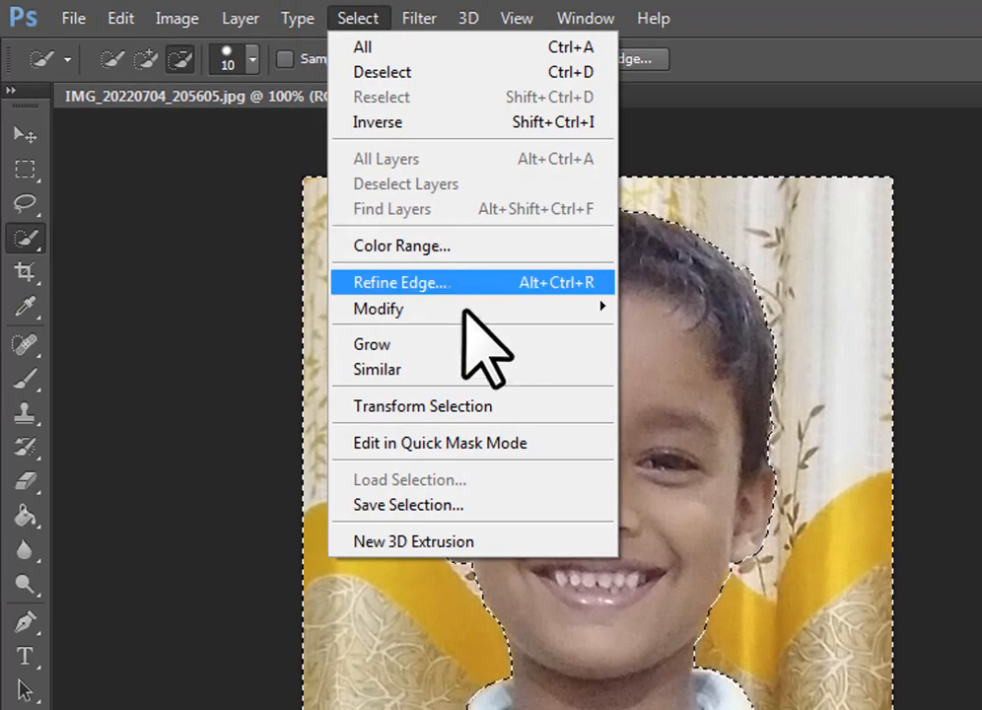
pyautogui.moveTo(465, 310)
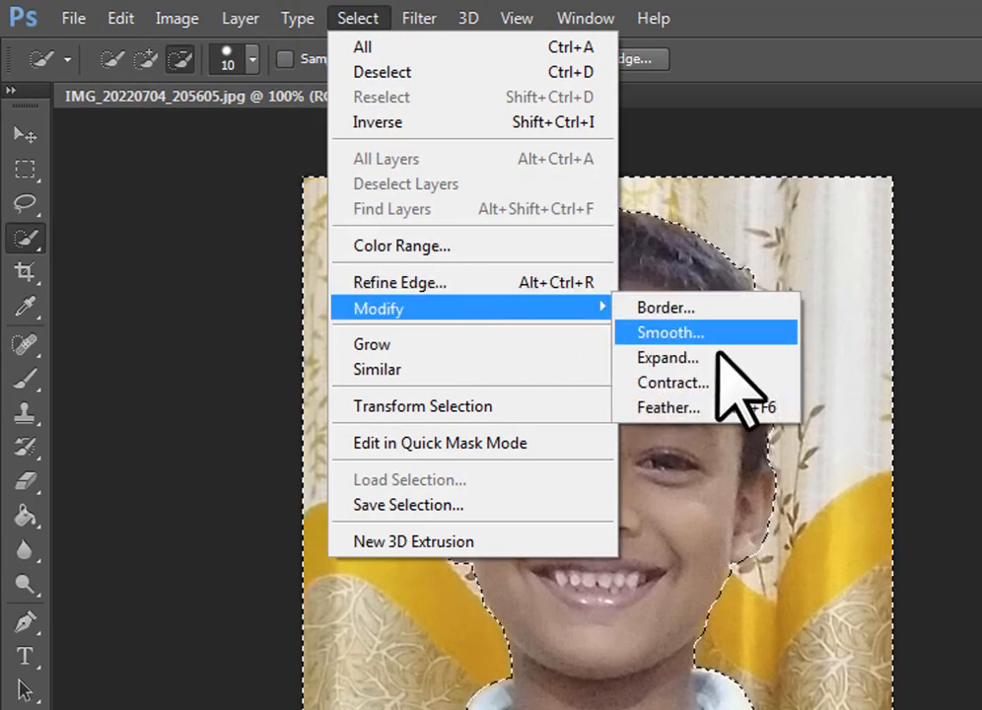
pyautogui.click(737, 409)
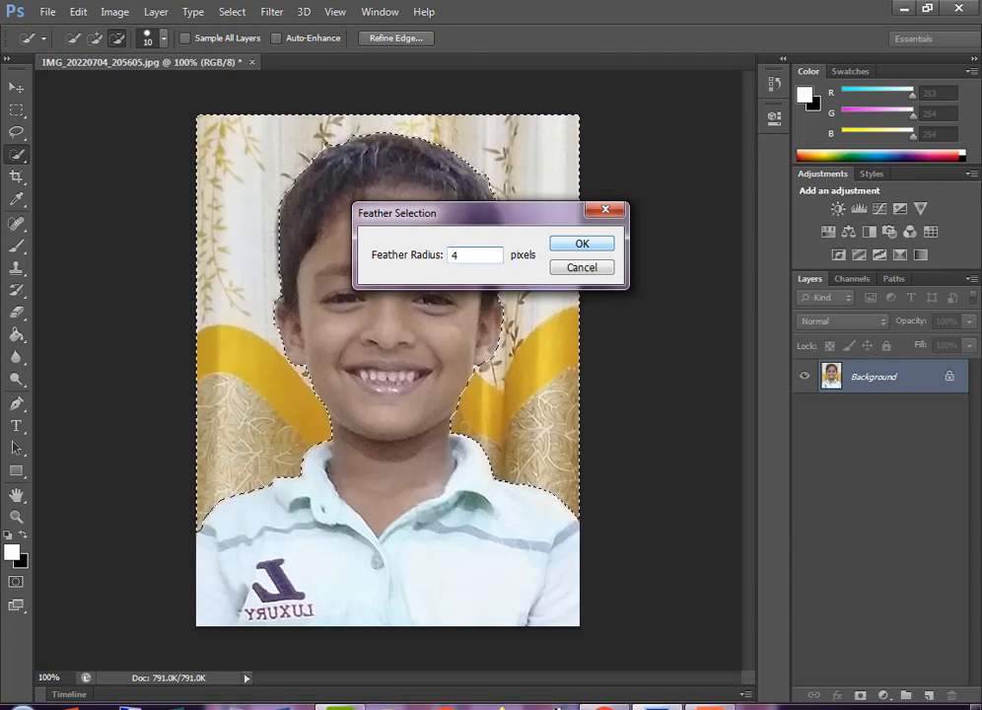
pyautogui.click(558, 242)
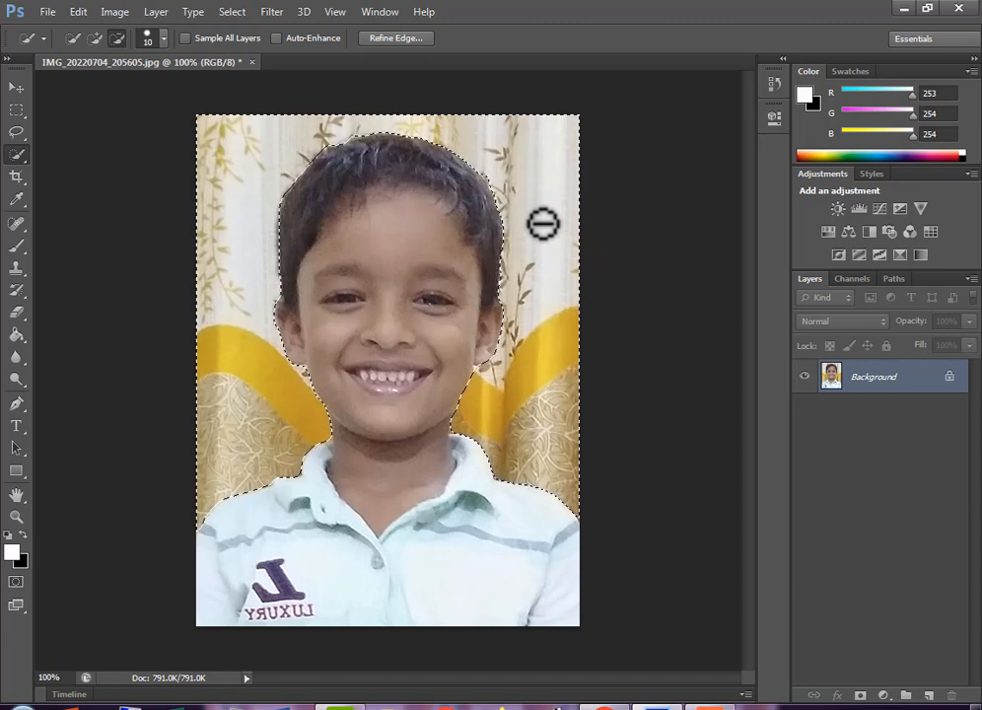
# Fill the feathered background selection with the white foreground colour at 100% opacity in Normal mode
pyautogui.hotkey('shift', 'F5')
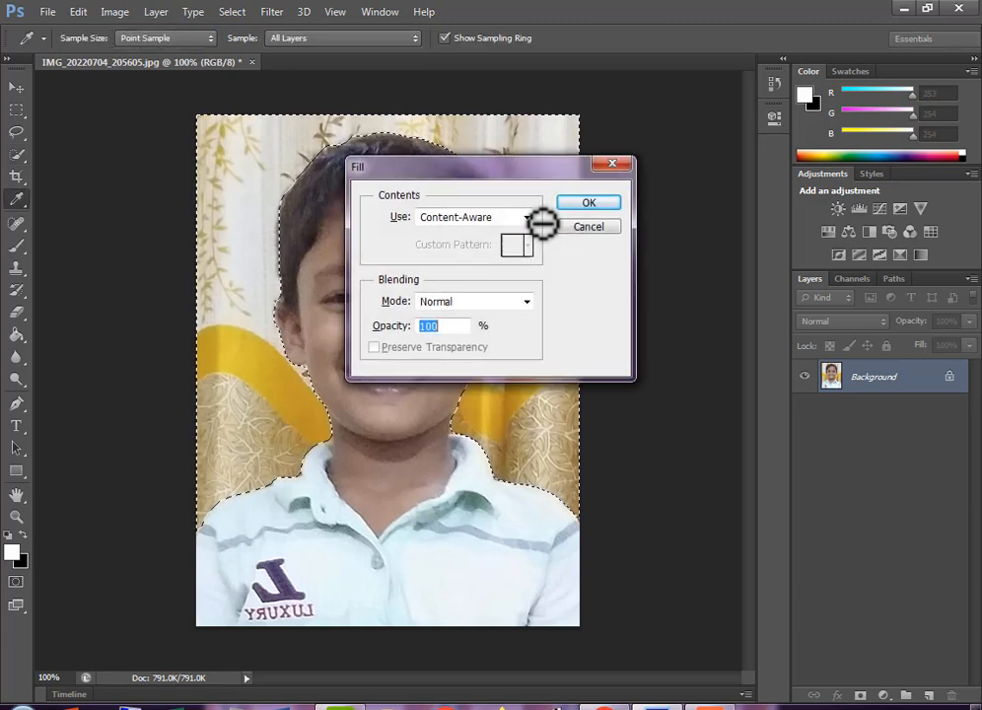
pyautogui.click(487, 218)
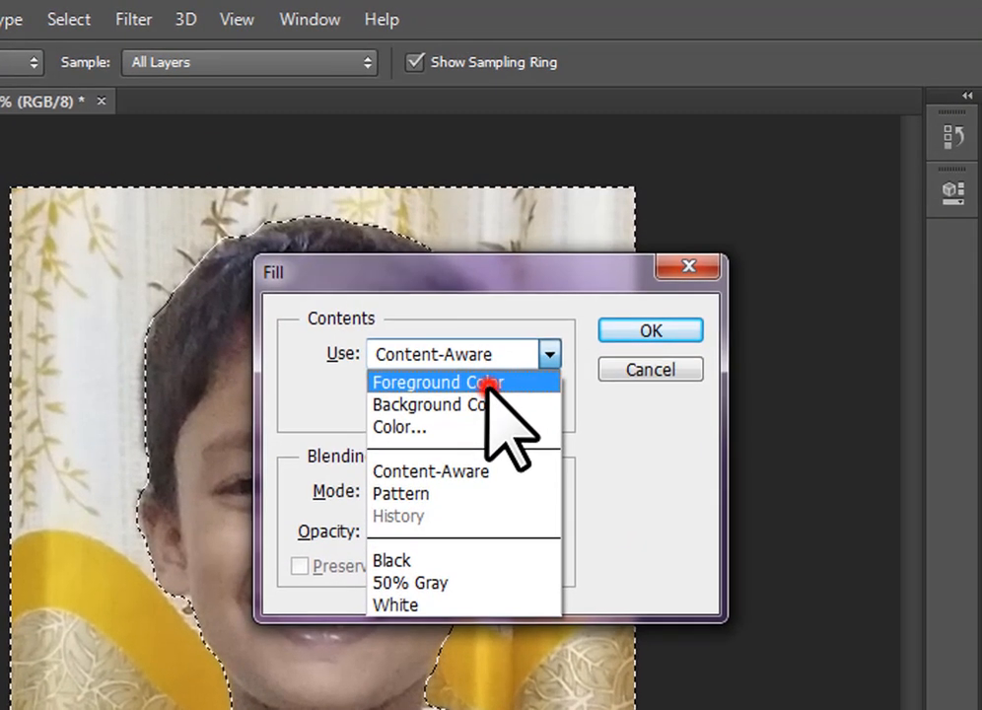
pyautogui.click(486, 235)
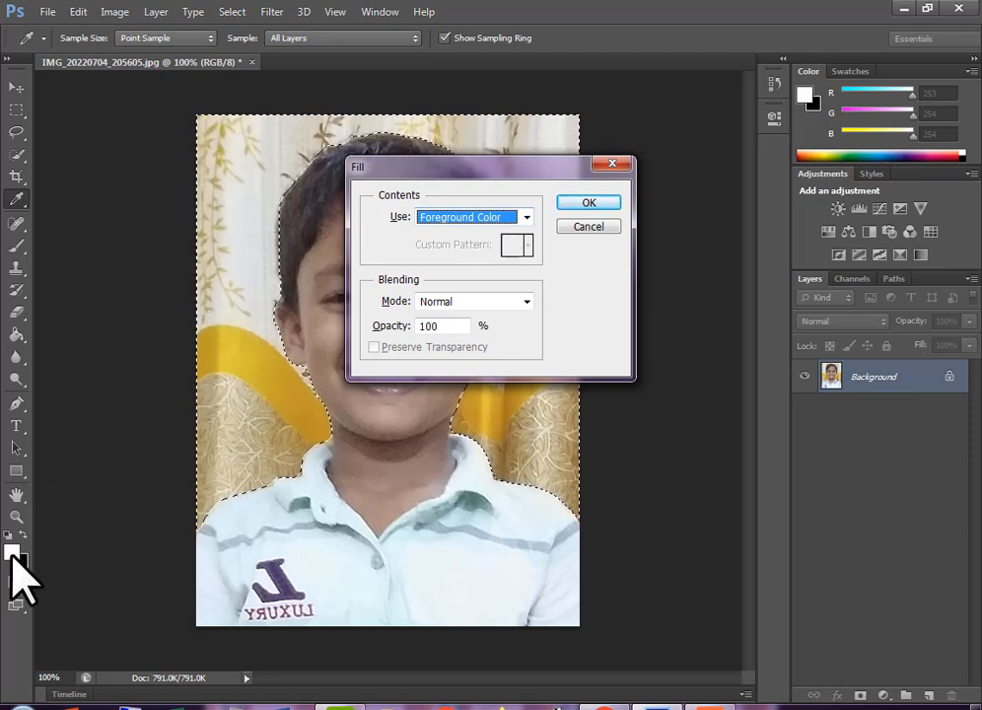
pyautogui.click(459, 215)
pyautogui.click(460, 247)
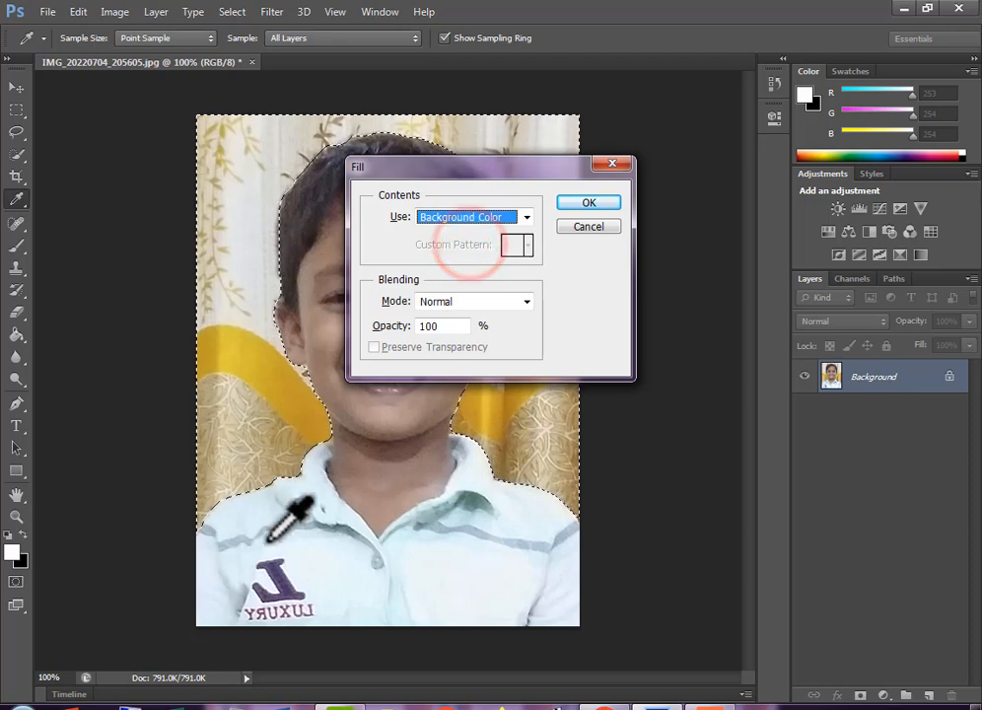
pyautogui.click(457, 216)
pyautogui.click(456, 232)
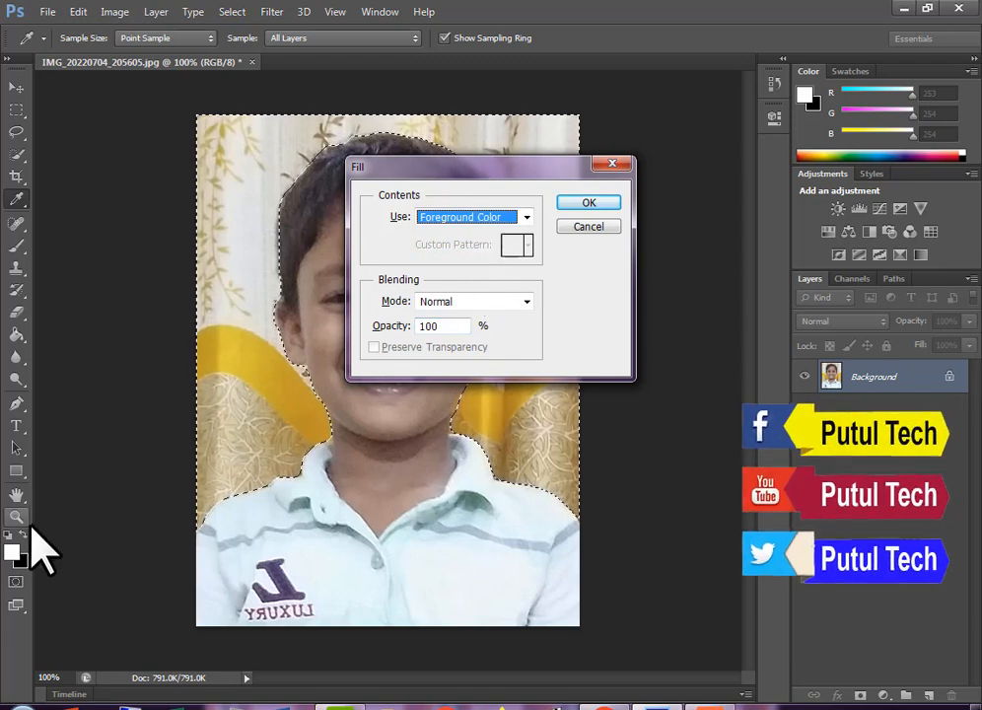
pyautogui.click(11, 552)
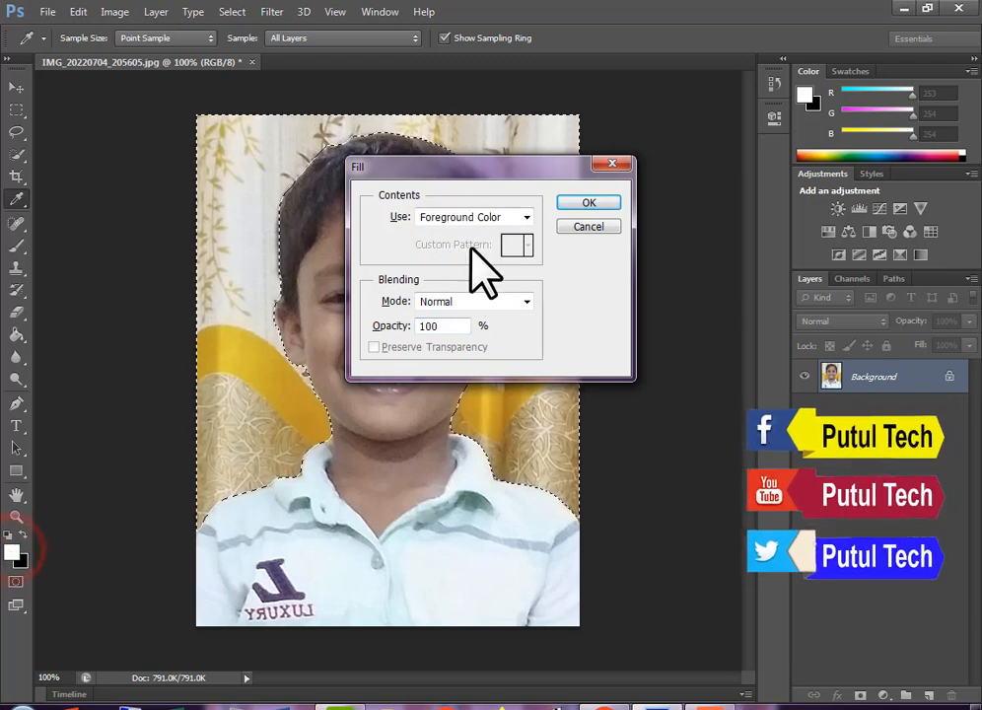
pyautogui.click(580, 203)
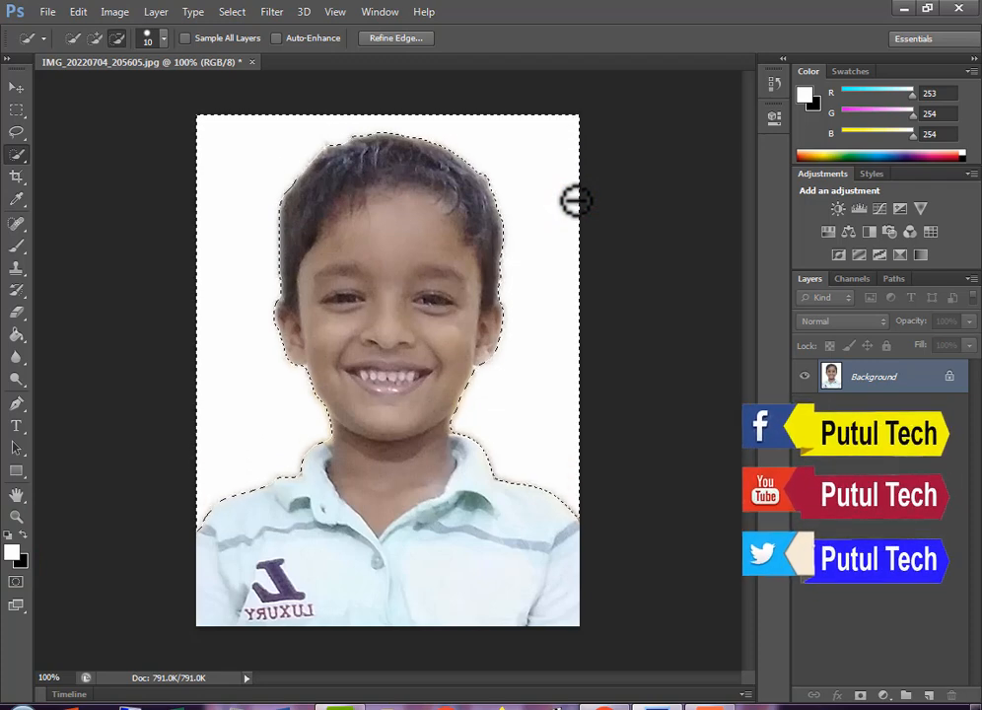
# Change the foreground colour to bright cyan (RGB 15, 232, 251) and fill the selected background with it
pyautogui.click(13, 555)
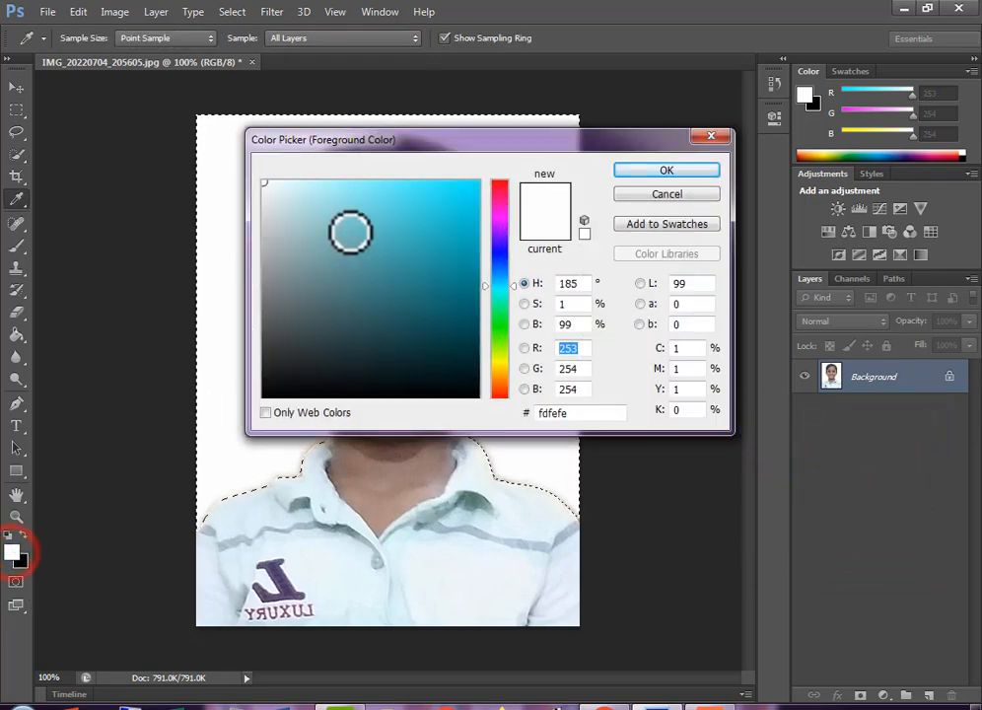
pyautogui.click(652, 169)
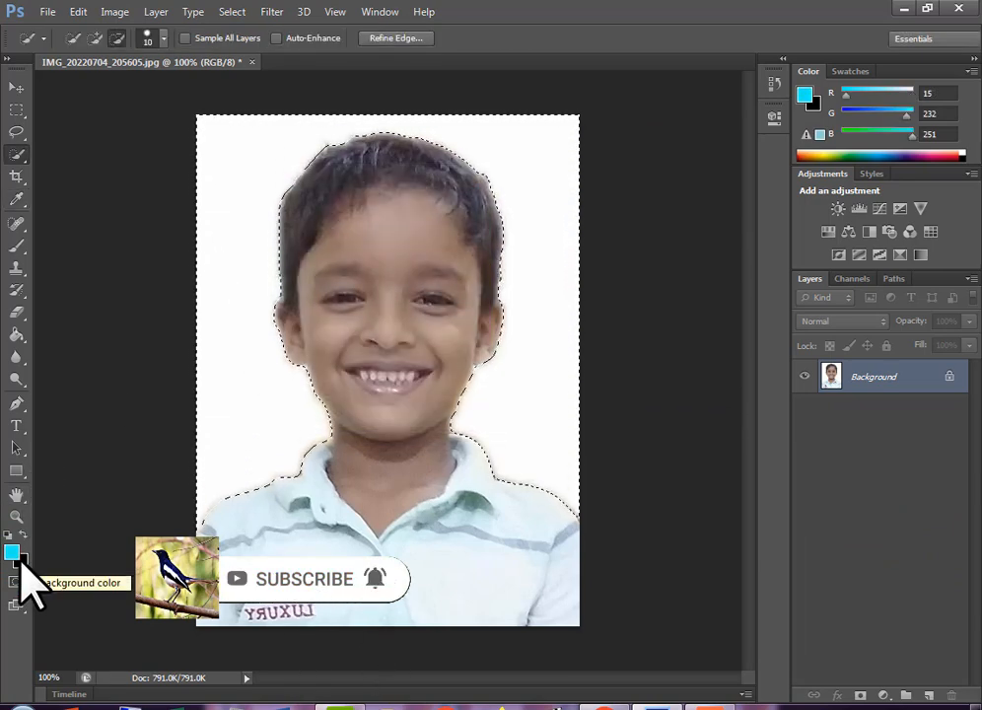
pyautogui.press('i')
pyautogui.hotkey('shift', 'F5')
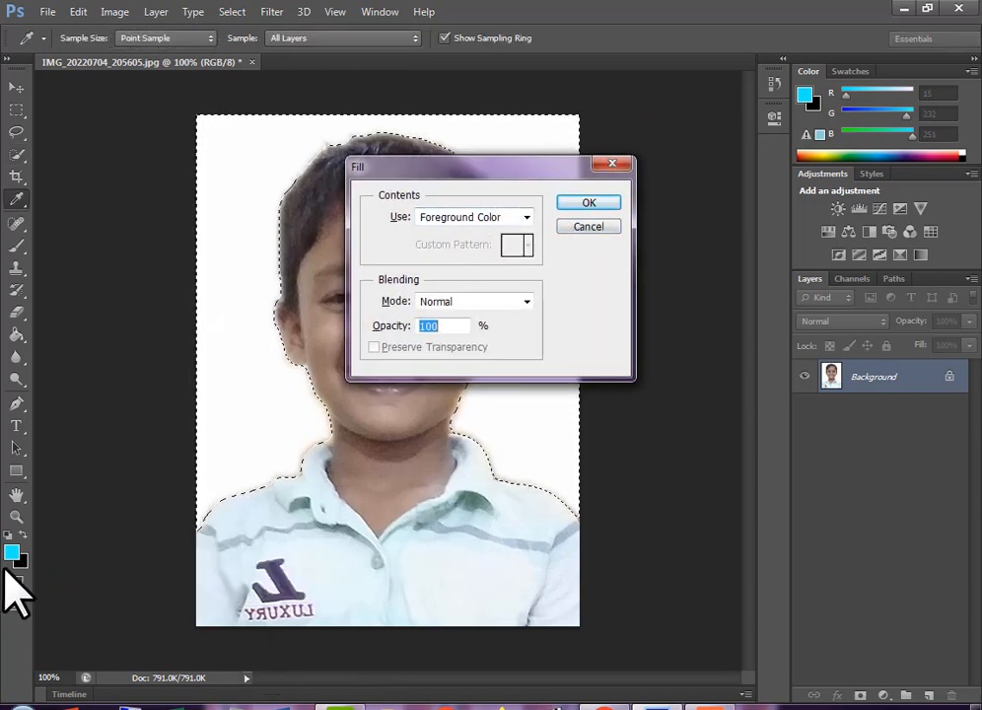
pyautogui.click(570, 201)
pyautogui.press('w')
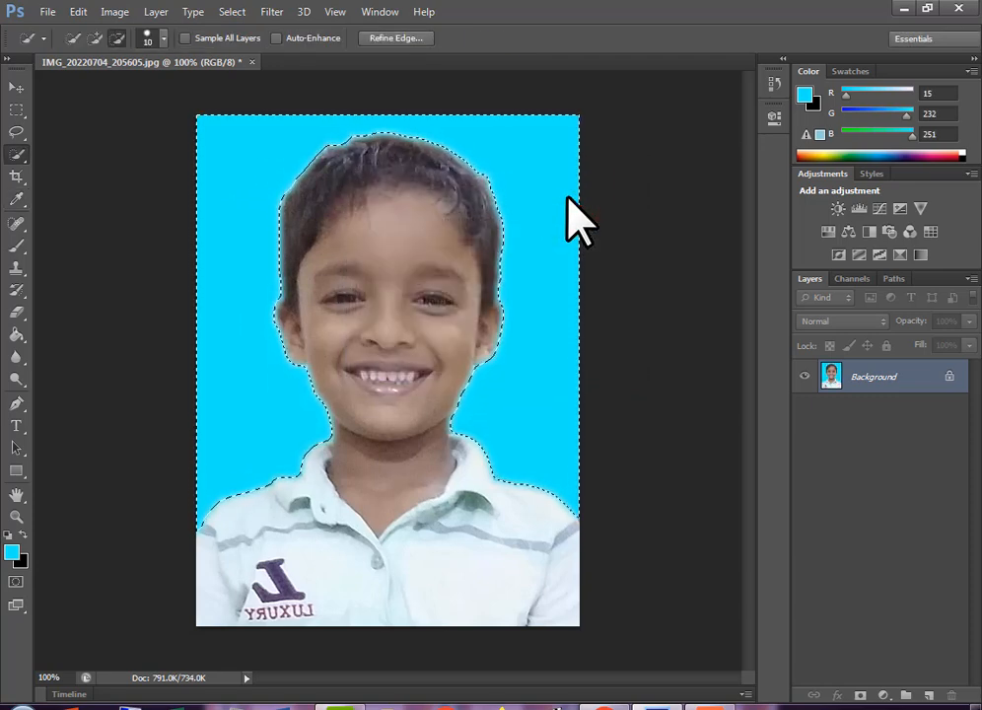
# Clear the selection and convert the locked Background into a regular layer named Layer 0
pyautogui.hotkey('ctrl', 'd')
pyautogui.hotkey('ctrl', '-')
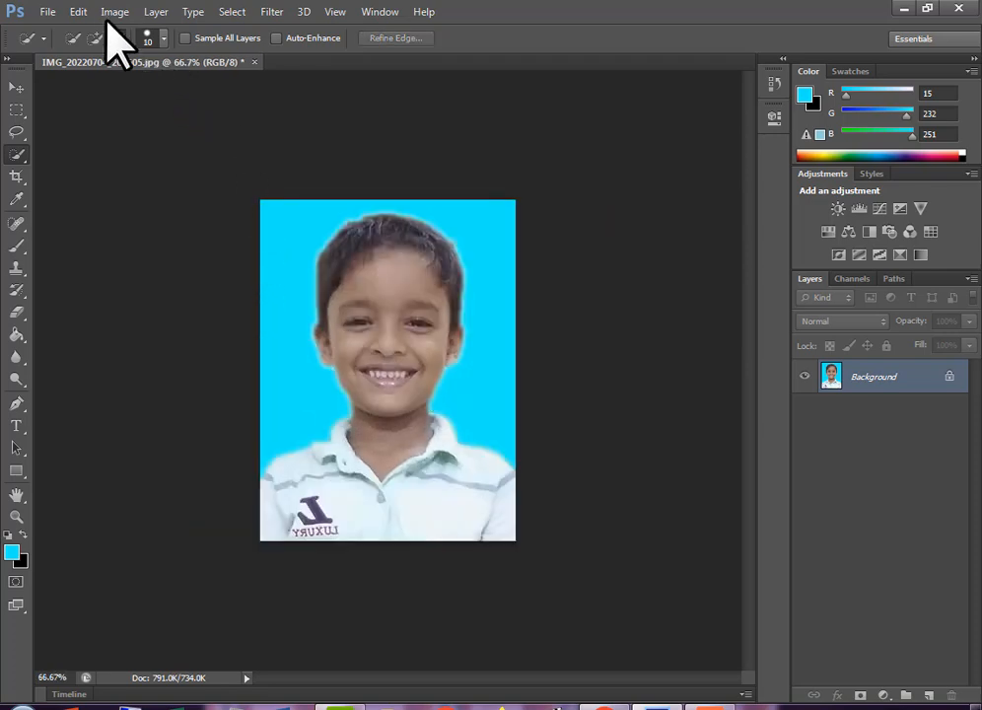
pyautogui.doubleClick(892, 377)
pyautogui.click(658, 229)
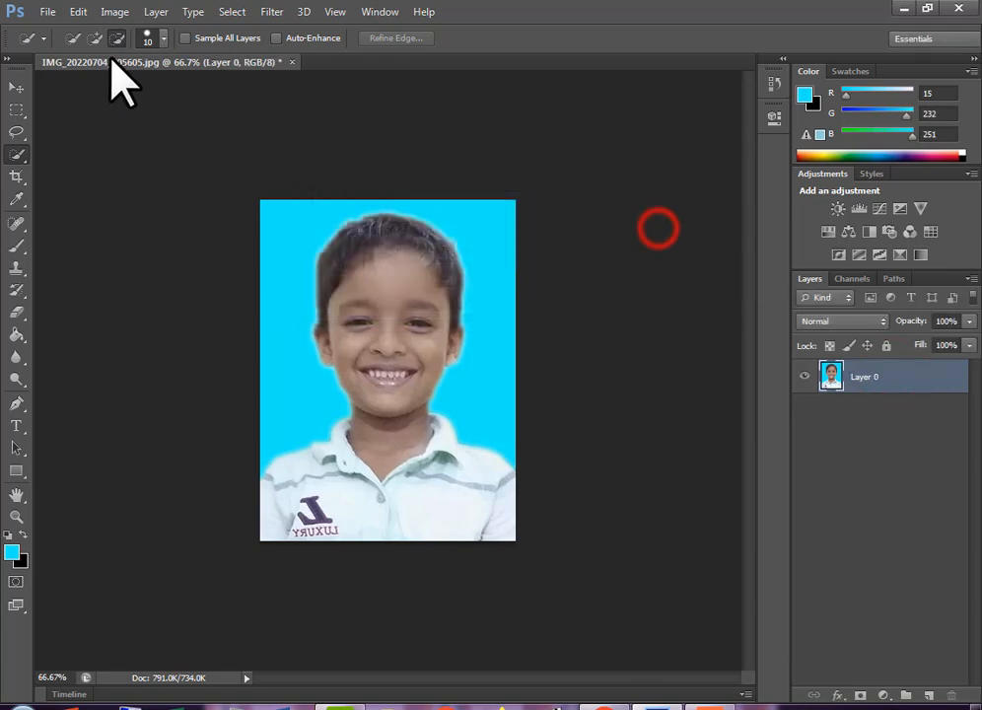
# Add a 30 px white stroke, located at Center, around the edge of the photo layer
pyautogui.click(78, 12)
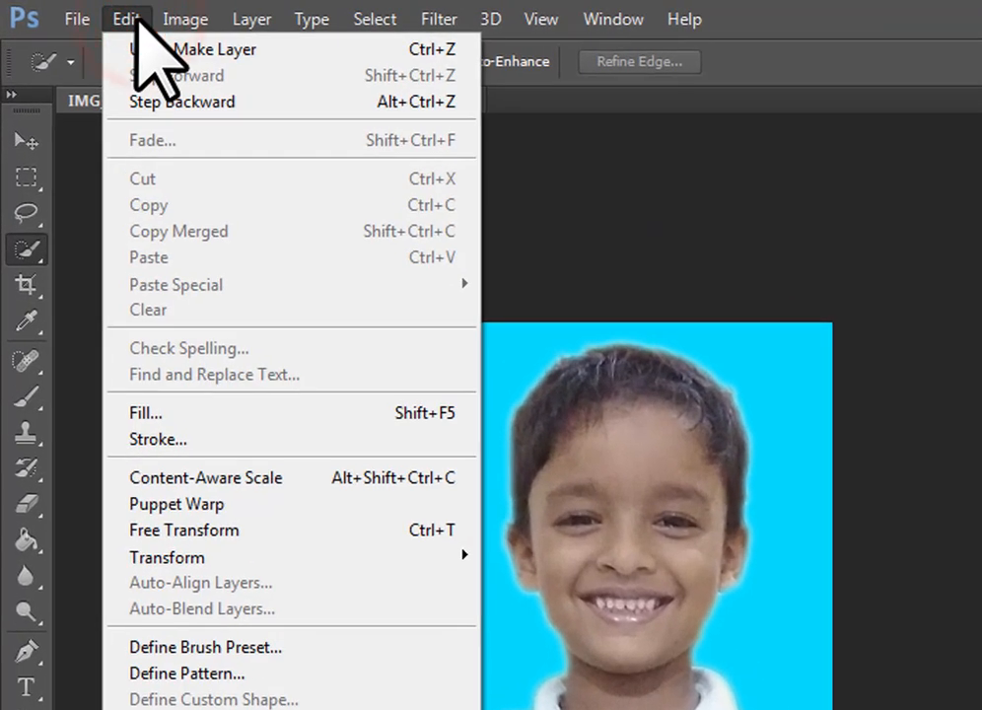
pyautogui.click(158, 439)
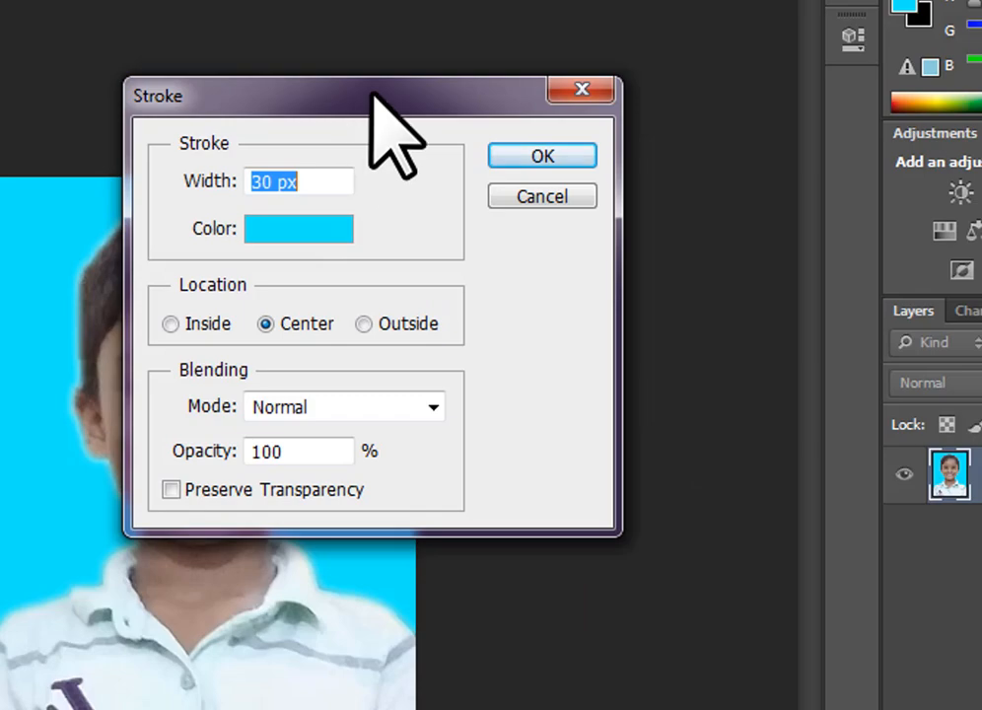
pyautogui.moveTo(372, 96); pyautogui.dragTo(634, 138)
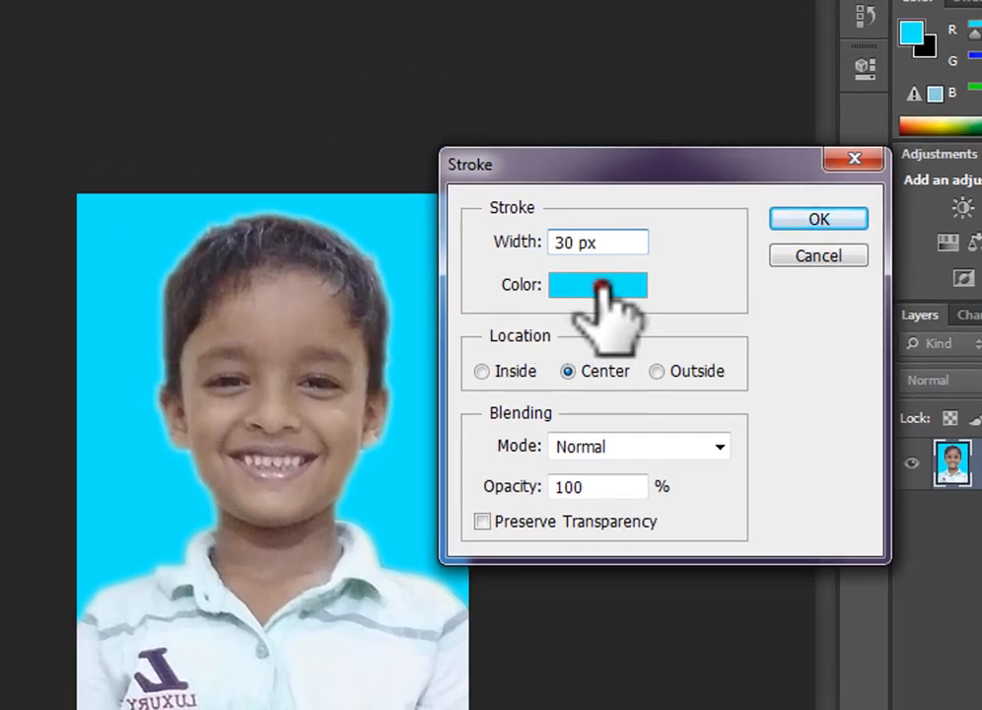
pyautogui.click(582, 282)
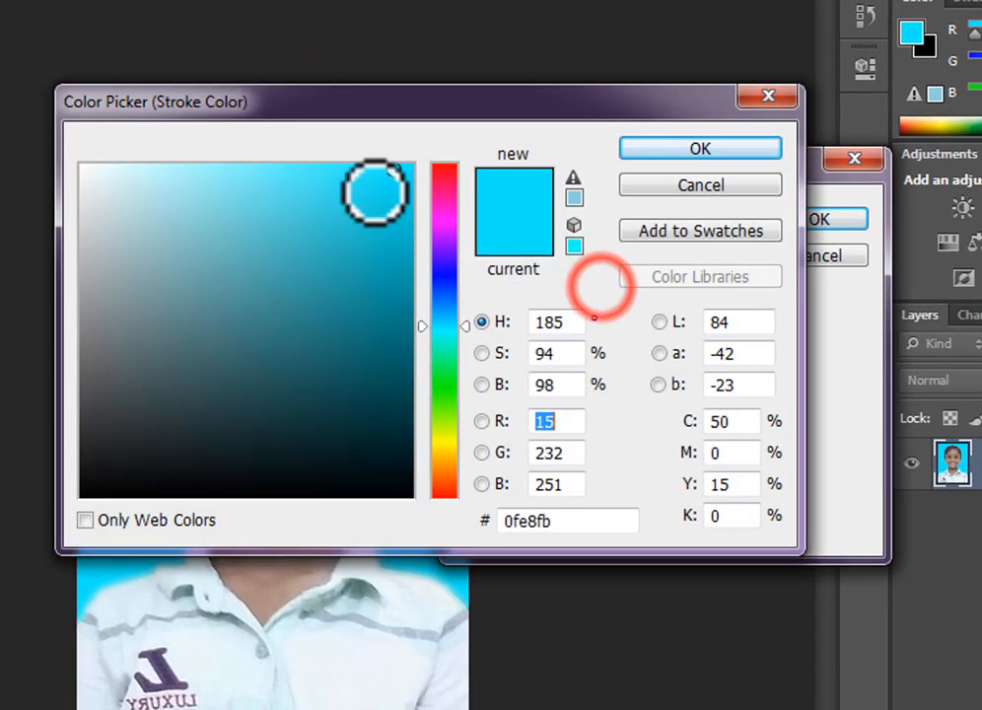
pyautogui.click(80, 166)
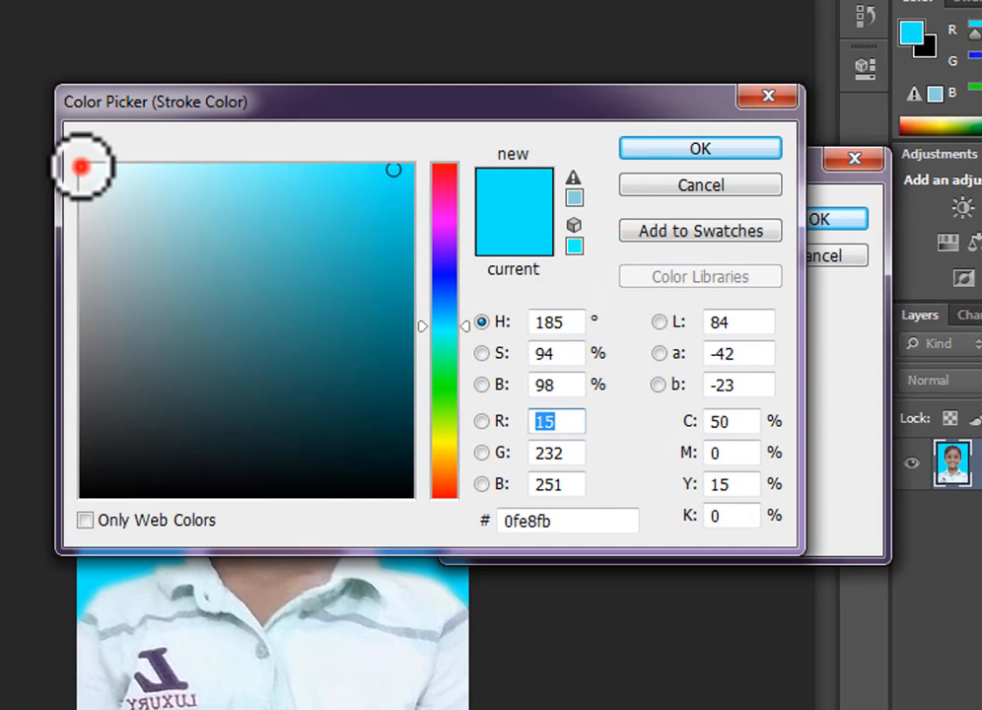
pyautogui.click(701, 148)
pyautogui.click(801, 219)
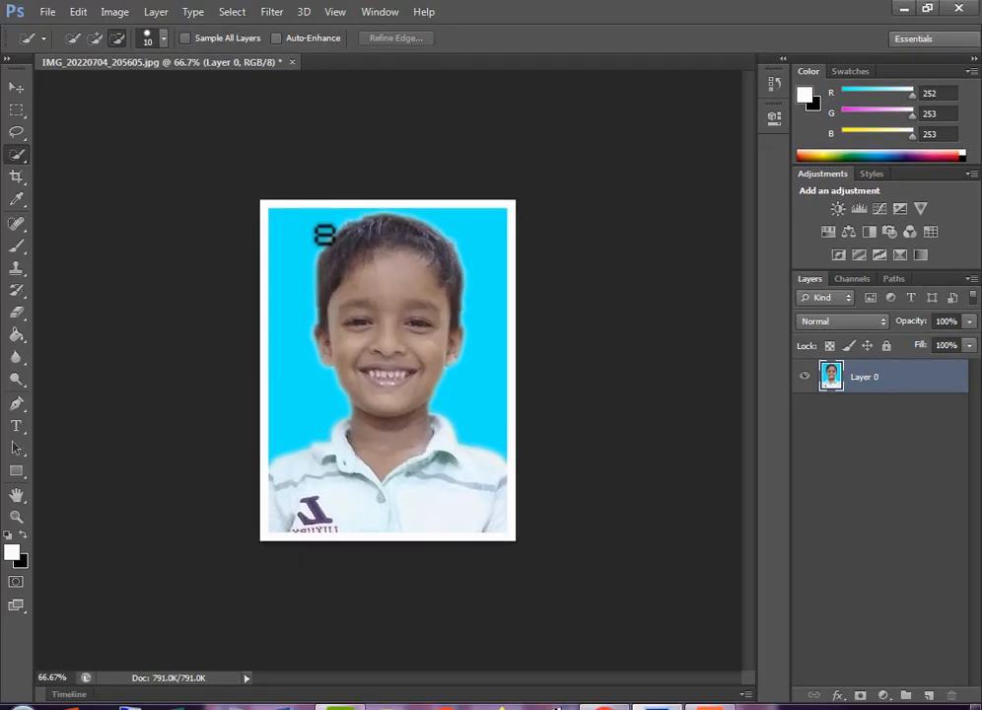
pyautogui.click(69, 14)
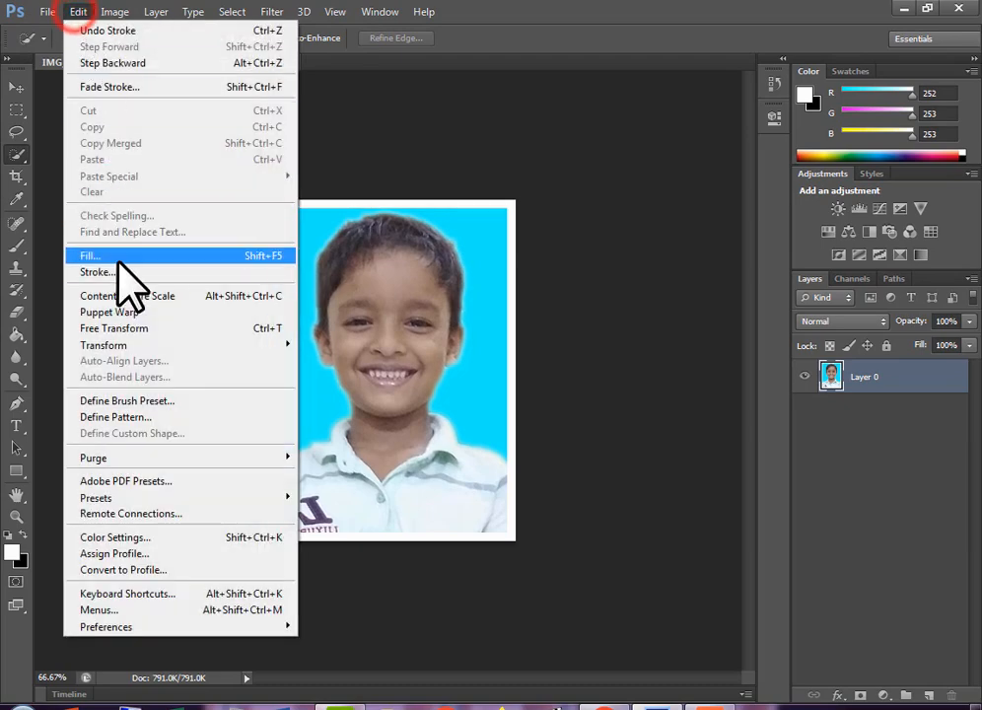
pyautogui.click(117, 271)
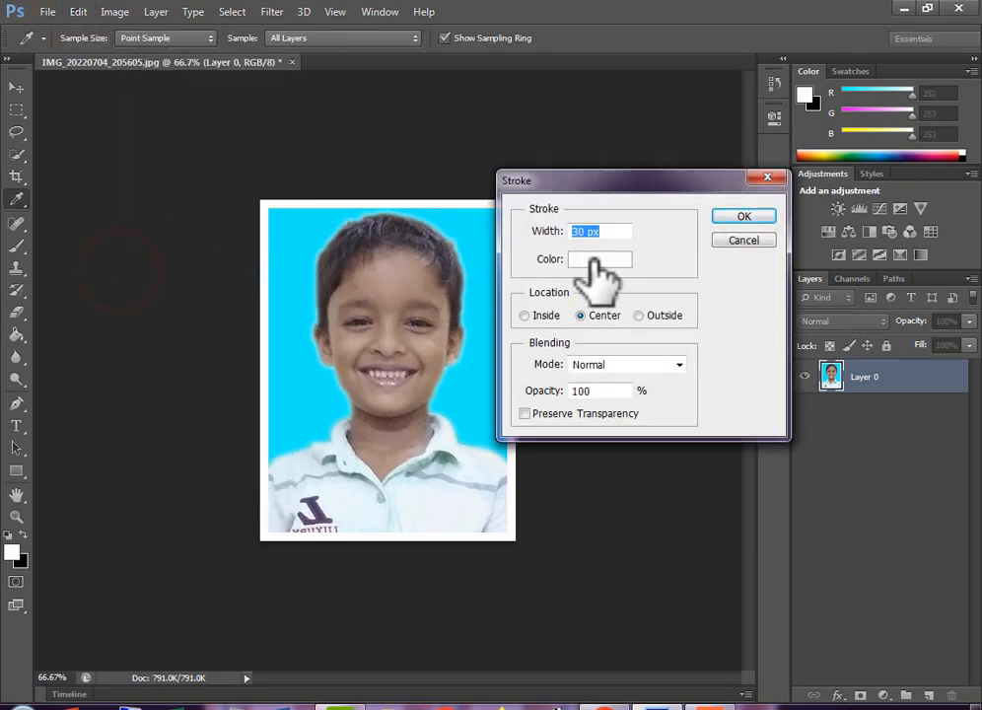
pyautogui.click(737, 240)
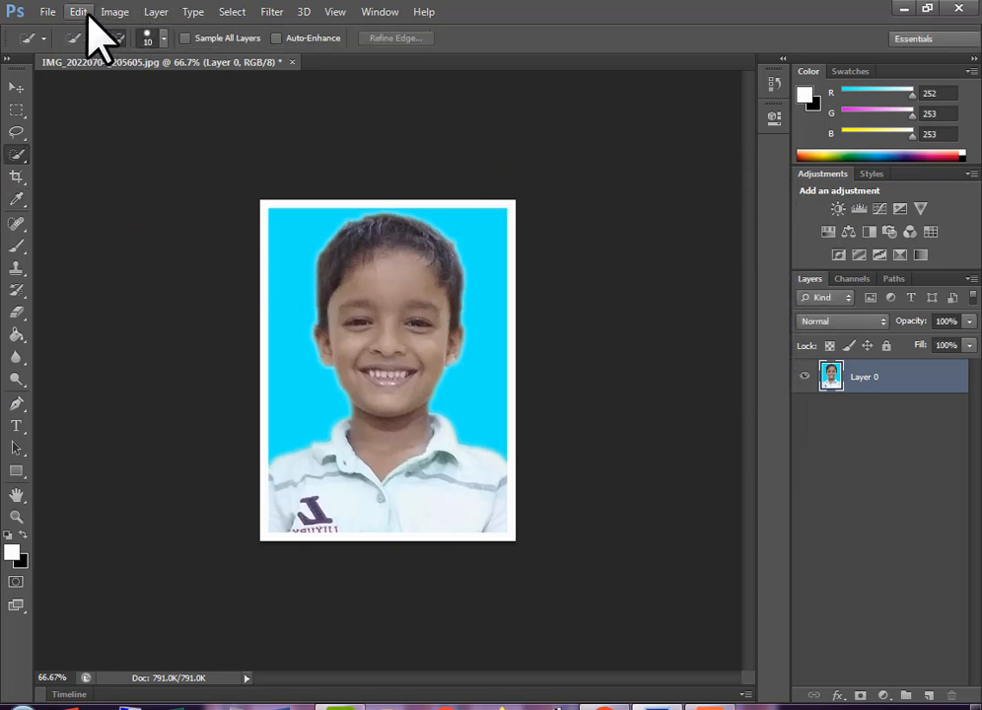
# Apply the 30 px white stroke to the photo layer again and undo the white border
pyautogui.click(87, 14)
pyautogui.click(126, 271)
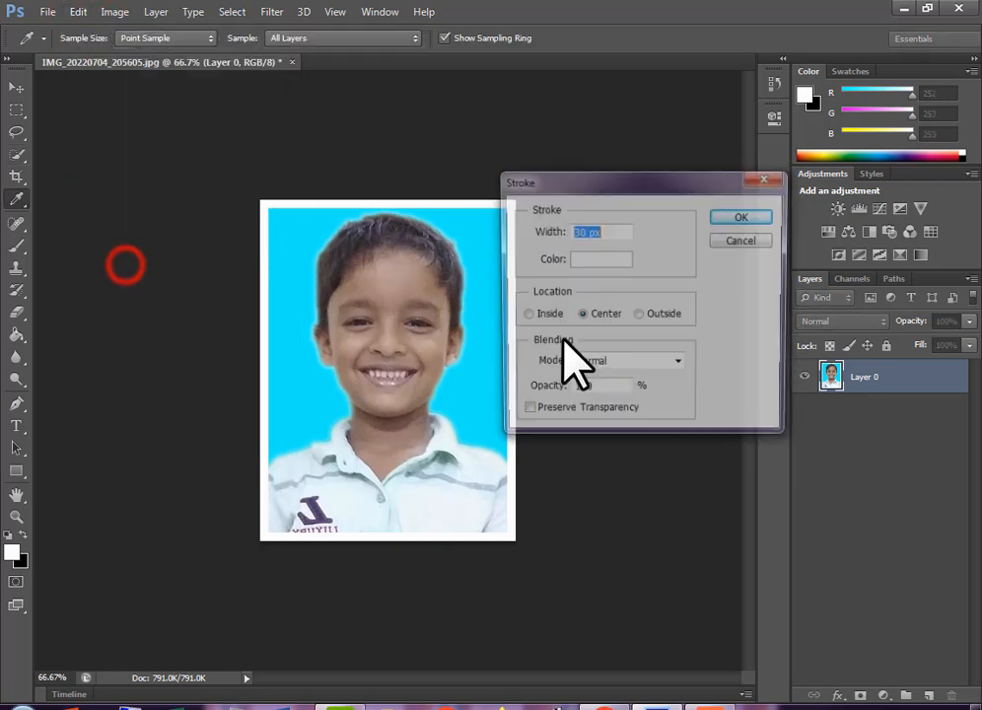
pyautogui.click(744, 217)
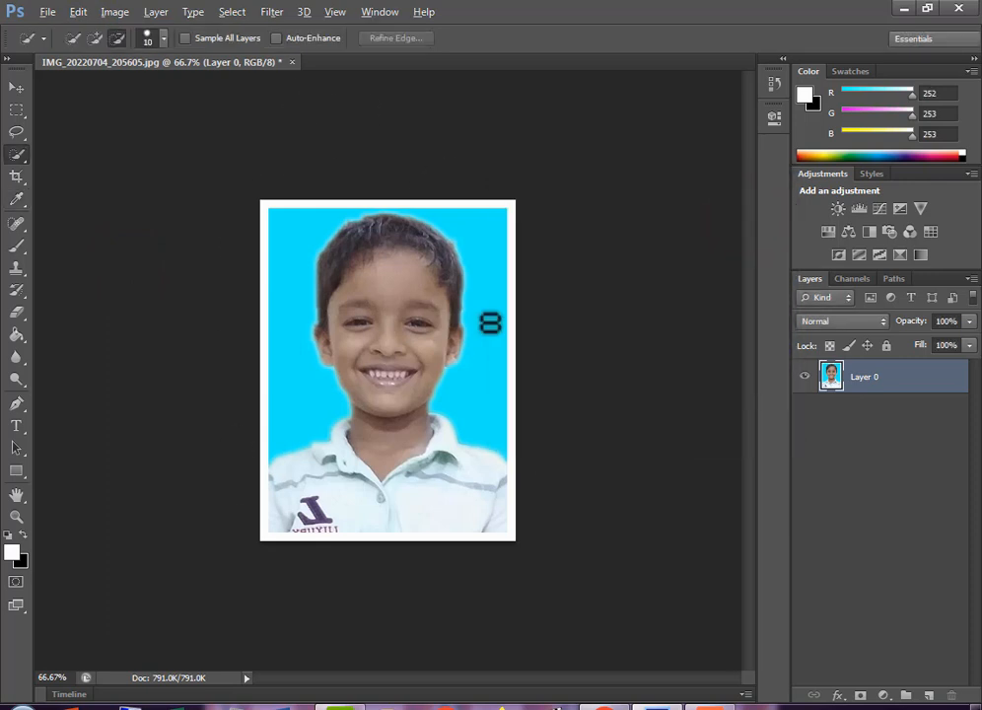
pyautogui.hotkey('ctrl', 'z')
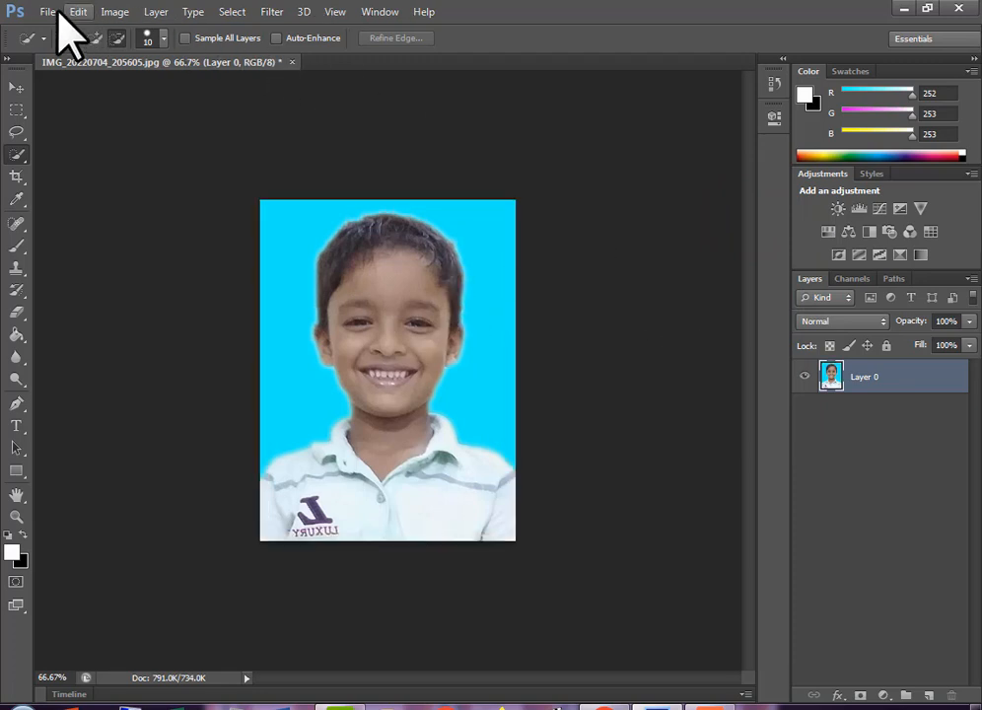
# Create a new International Paper A4 document at 300 pixels/inch in 8-bit RGB Color with a white background
pyautogui.click(47, 12)
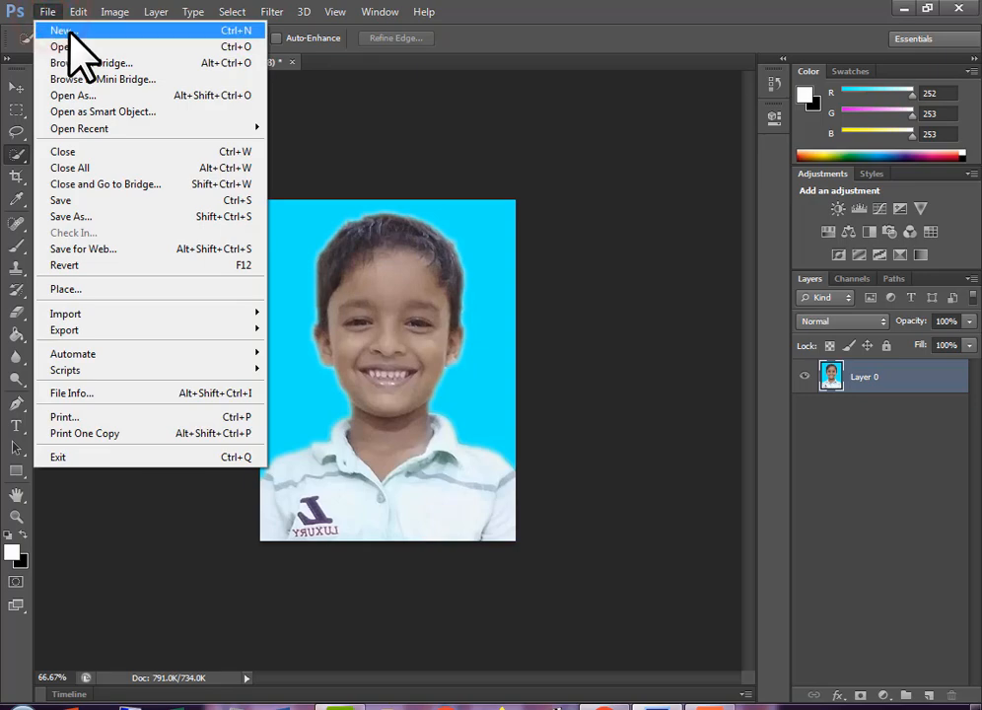
pyautogui.click(69, 31)
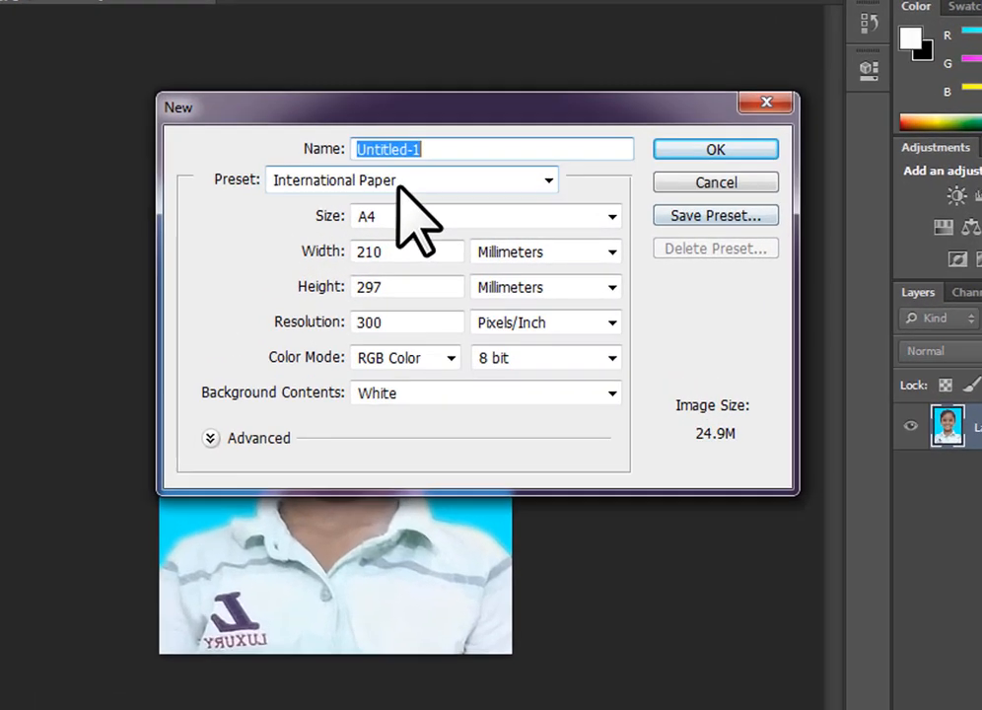
pyautogui.click(442, 198)
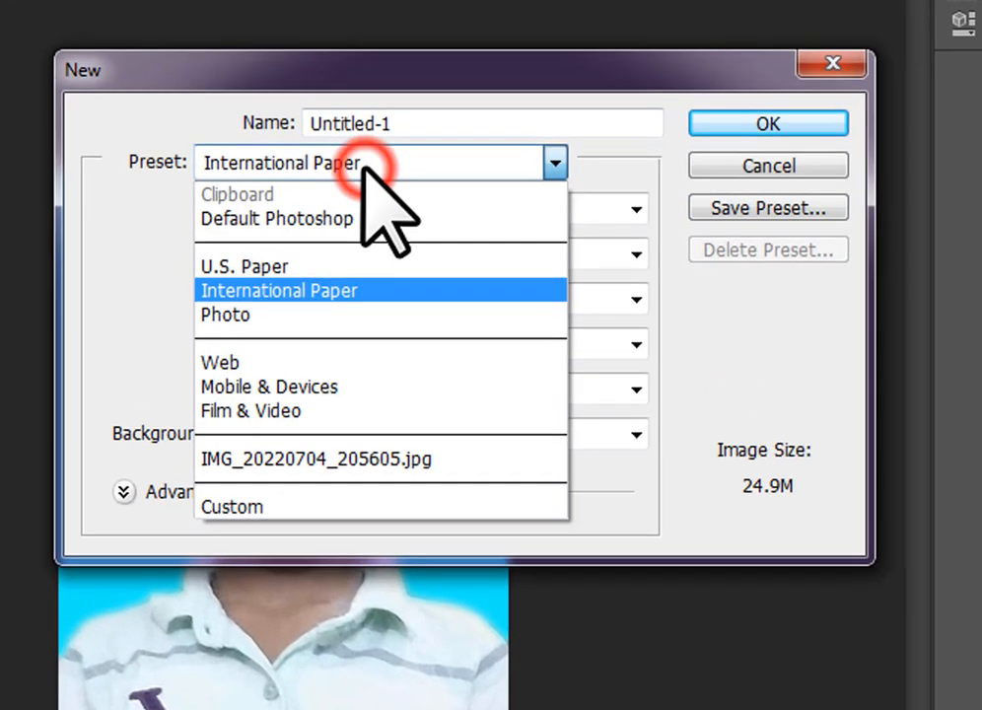
pyautogui.click(352, 289)
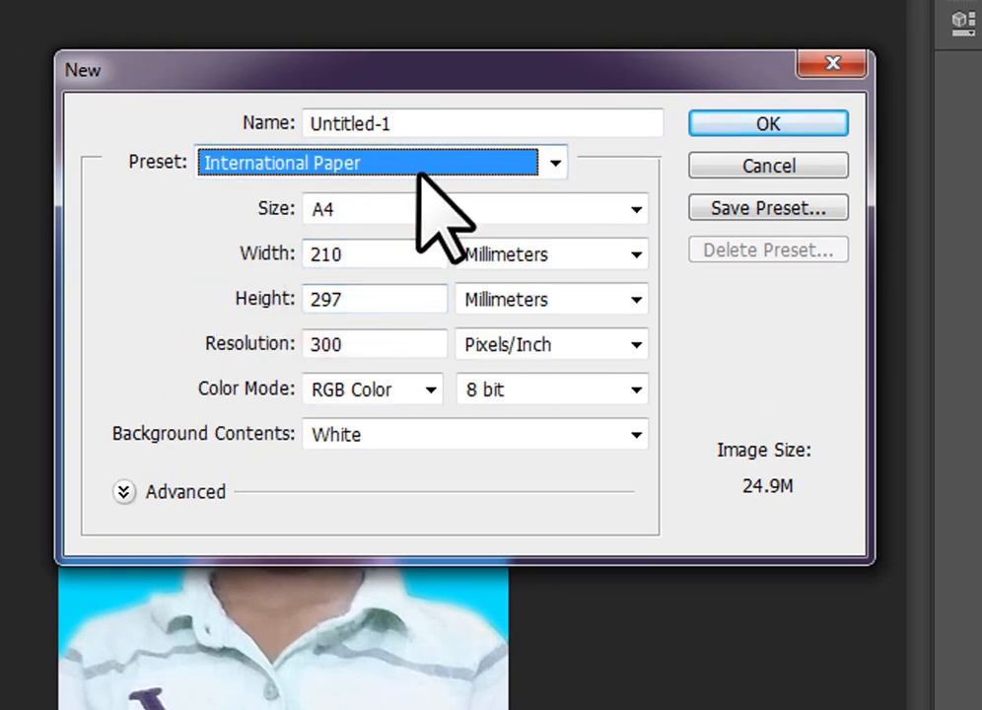
pyautogui.click(357, 207)
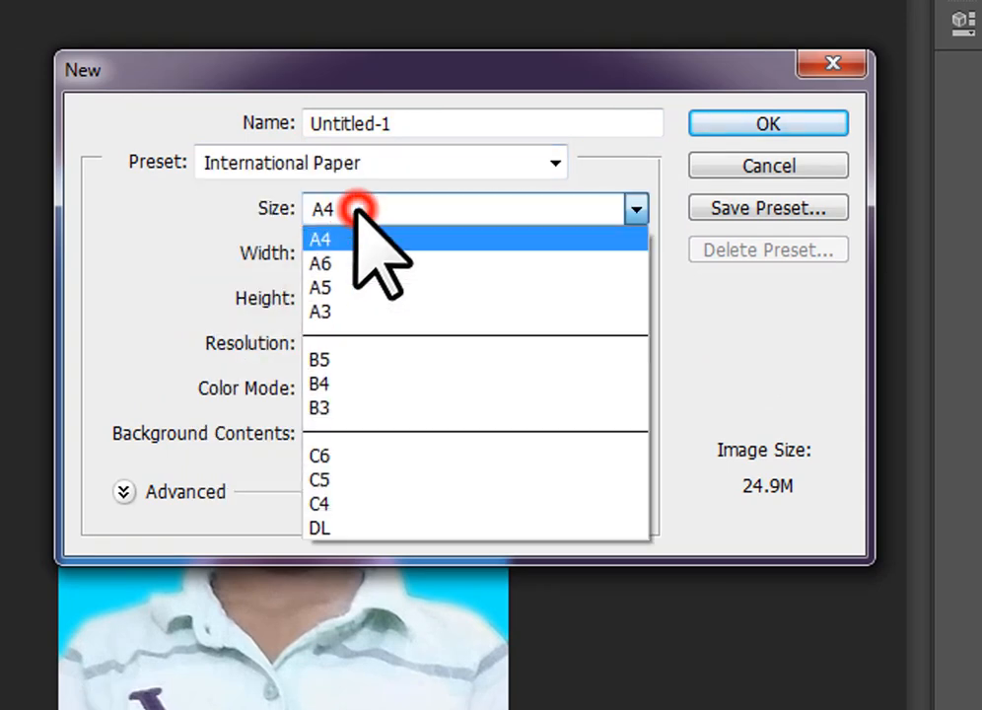
pyautogui.click(357, 209)
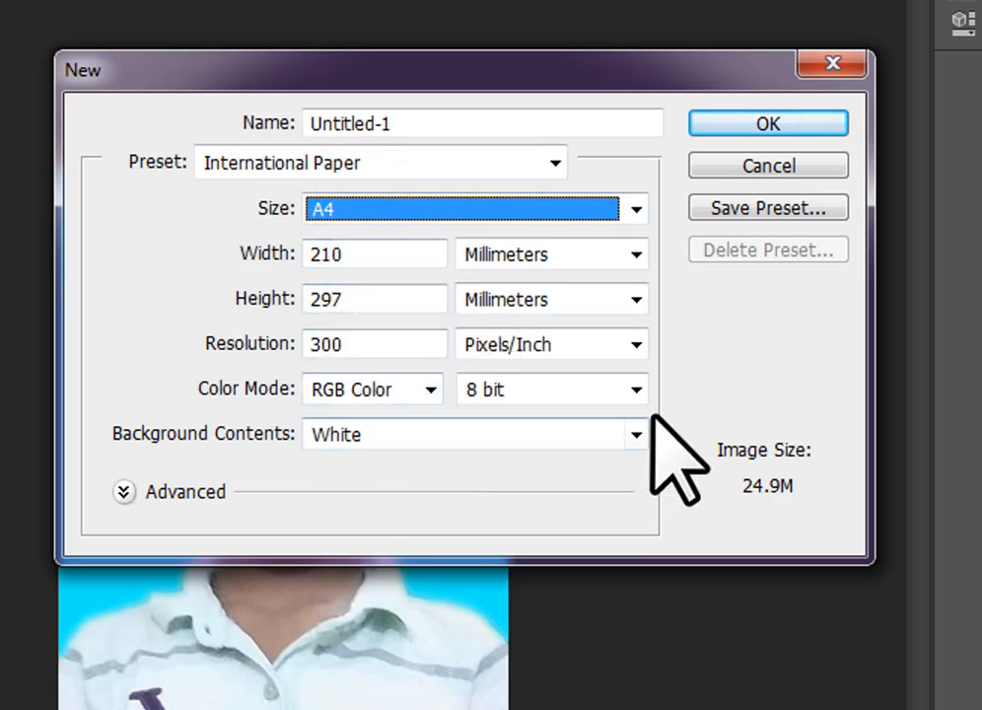
pyautogui.click(766, 125)
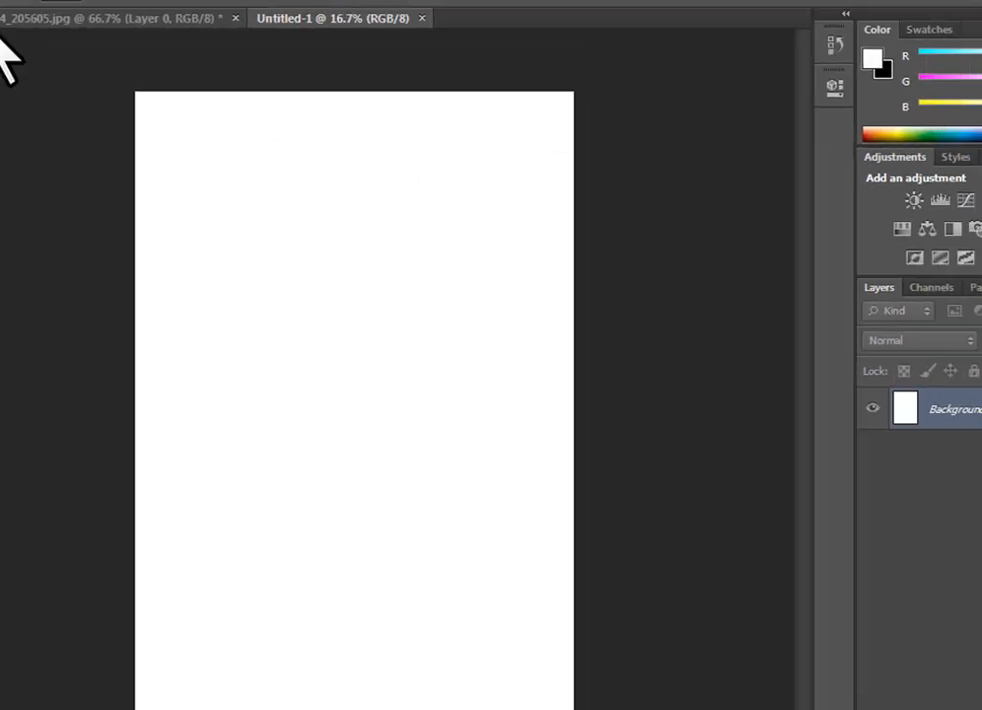
# Copy the passport photo into the A4 page's upper-left corner with the Move tool and place a duplicate beside it on the right
pyautogui.click(89, 63)
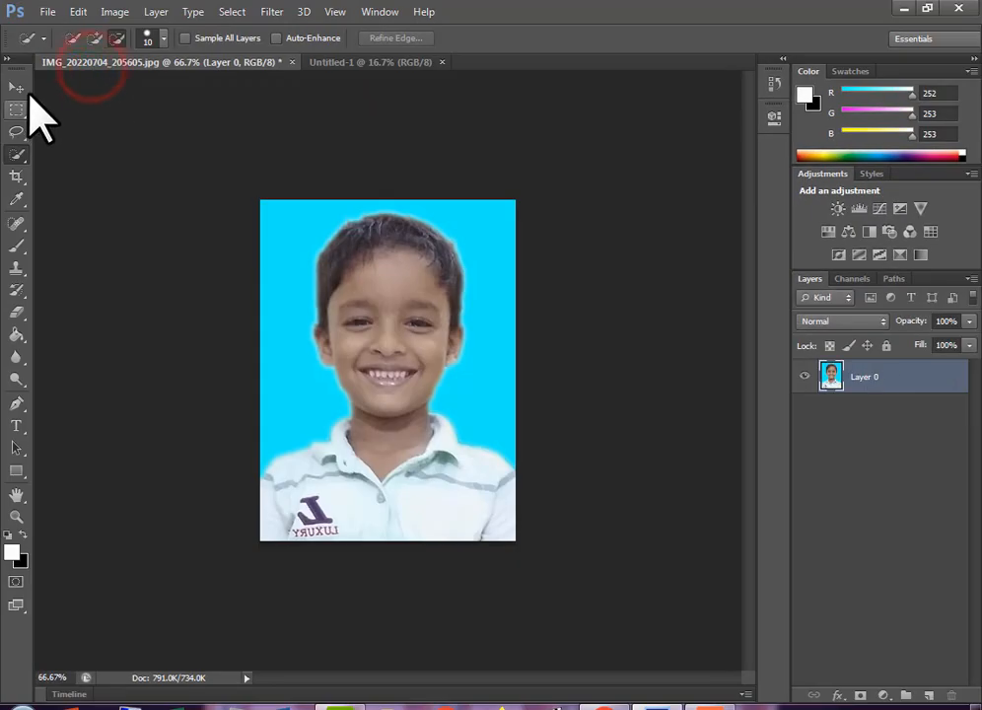
pyautogui.click(17, 86)
pyautogui.moveTo(344, 281); pyautogui.dragTo(257, 175)
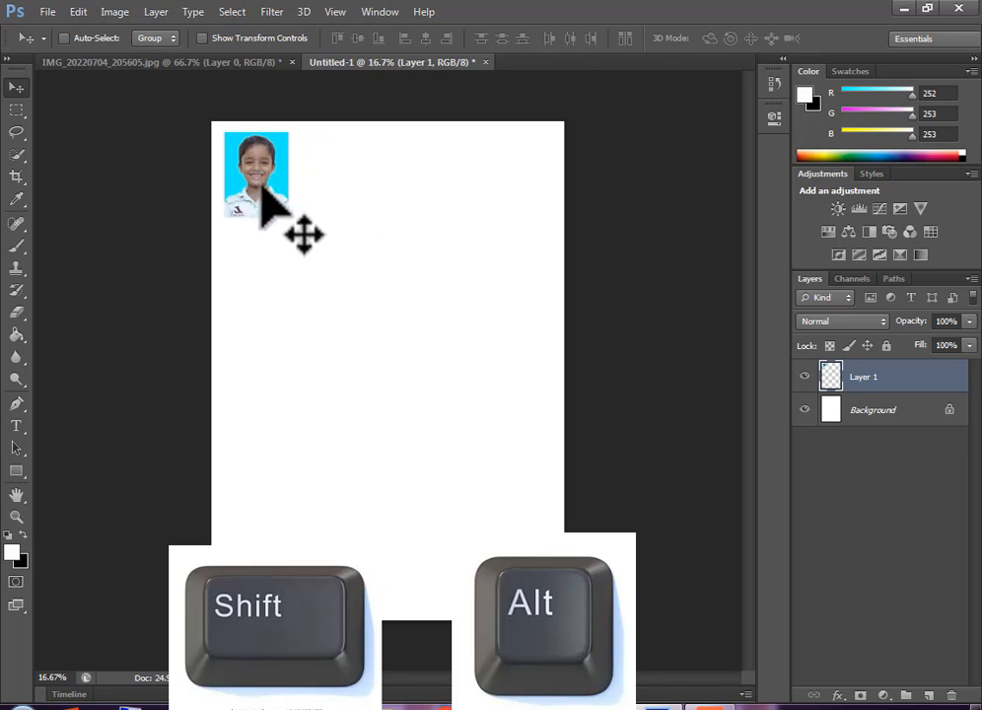
pyautogui.moveTo(261, 188); pyautogui.dragTo(347, 195)
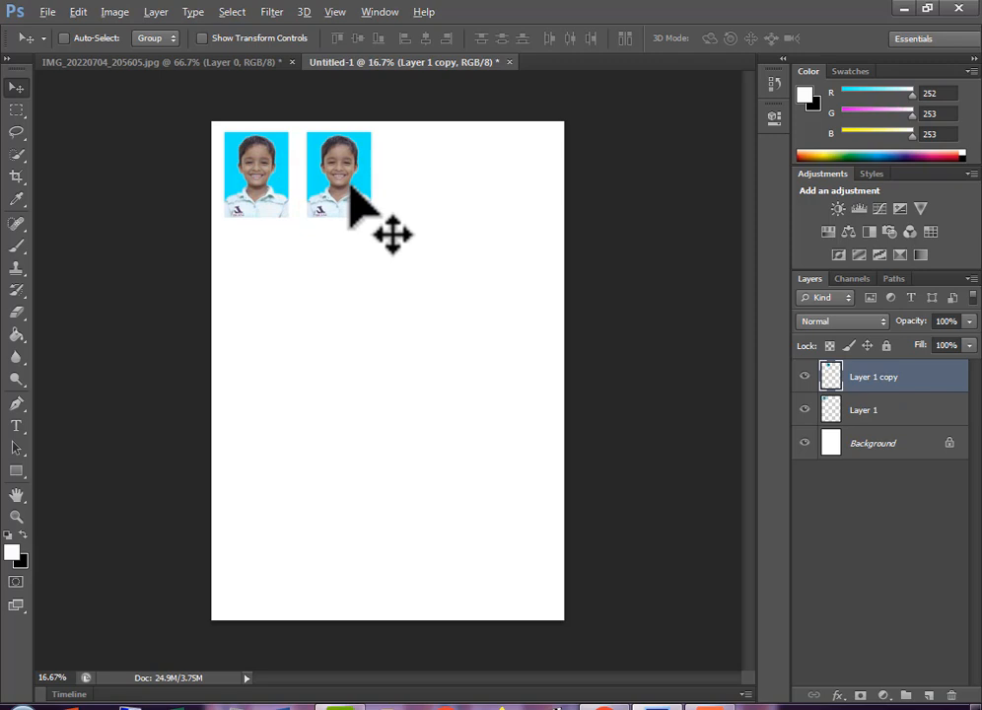
# Complete the top row with two more photo duplicates and copy the four-photo row down the A4 page to make five rows
pyautogui.moveTo(352, 207); pyautogui.dragTo(435, 208)
pyautogui.moveTo(407, 210); pyautogui.dragTo(484, 213)
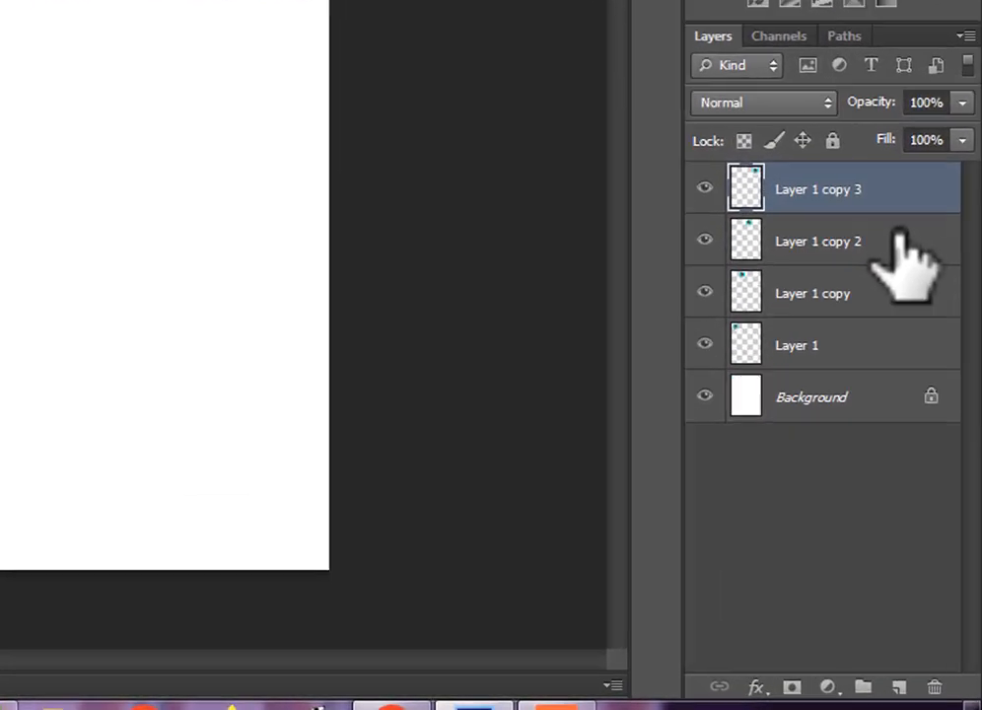
pyautogui.click(876, 335)
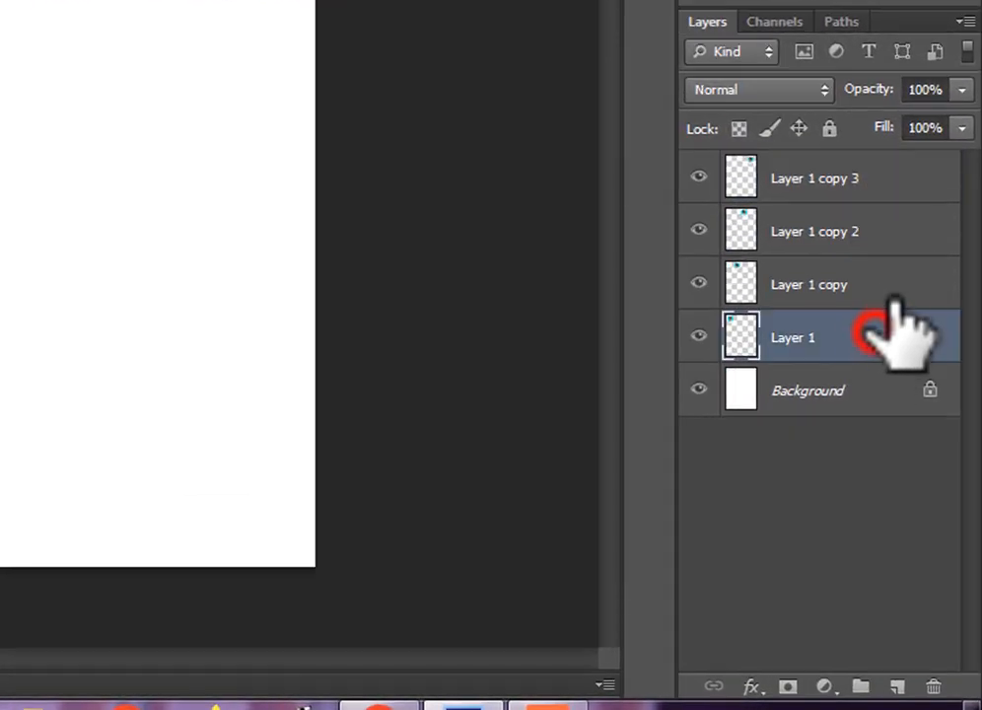
pyautogui.keyDown('shift'); pyautogui.click(880, 192); pyautogui.keyUp('shift')
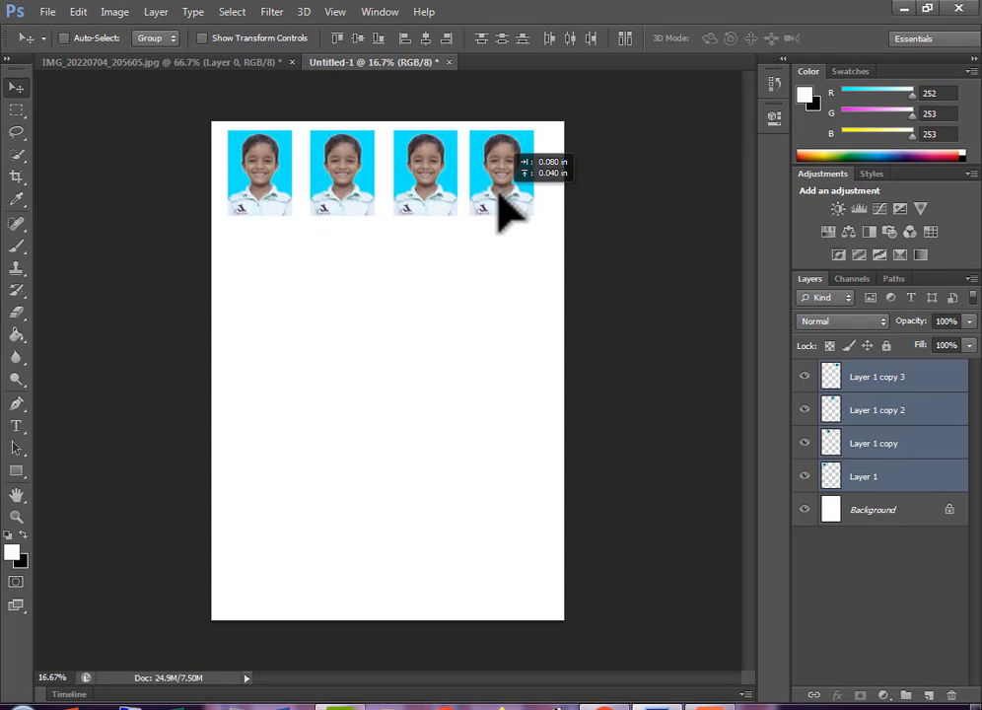
pyautogui.moveTo(498, 202); pyautogui.dragTo(507, 265)
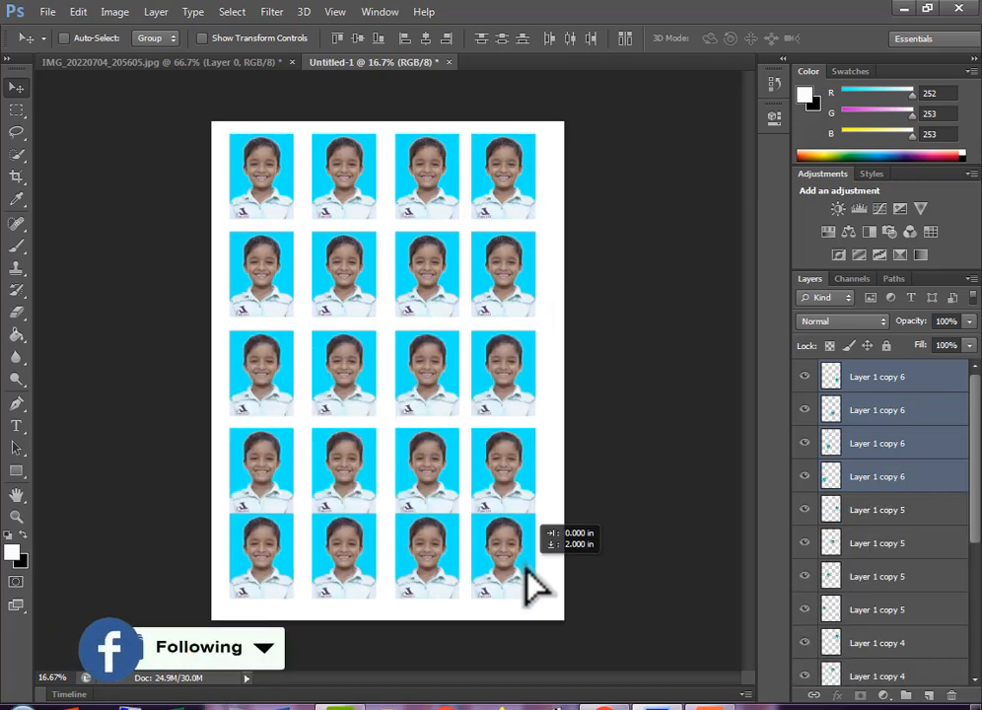
pyautogui.moveTo(527, 568); pyautogui.dragTo(531, 570)
pyautogui.hotkey('ctrl', 'j')
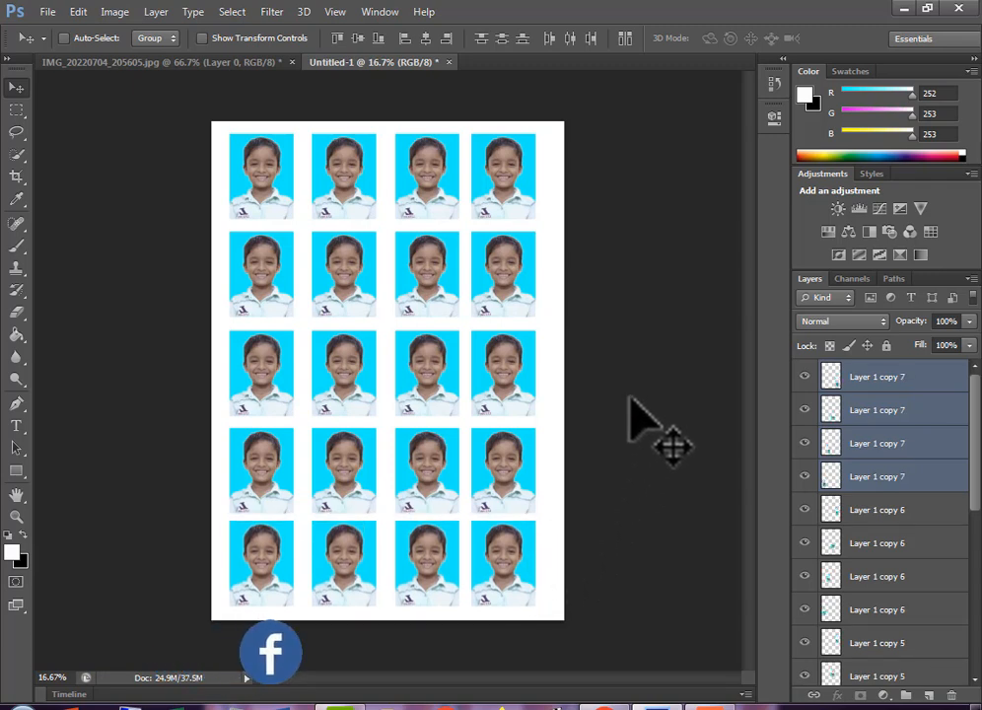
# Save the photo sheet to the Desktop as a JPEG named 5888 with the default JPEG options
pyautogui.click(48, 13)
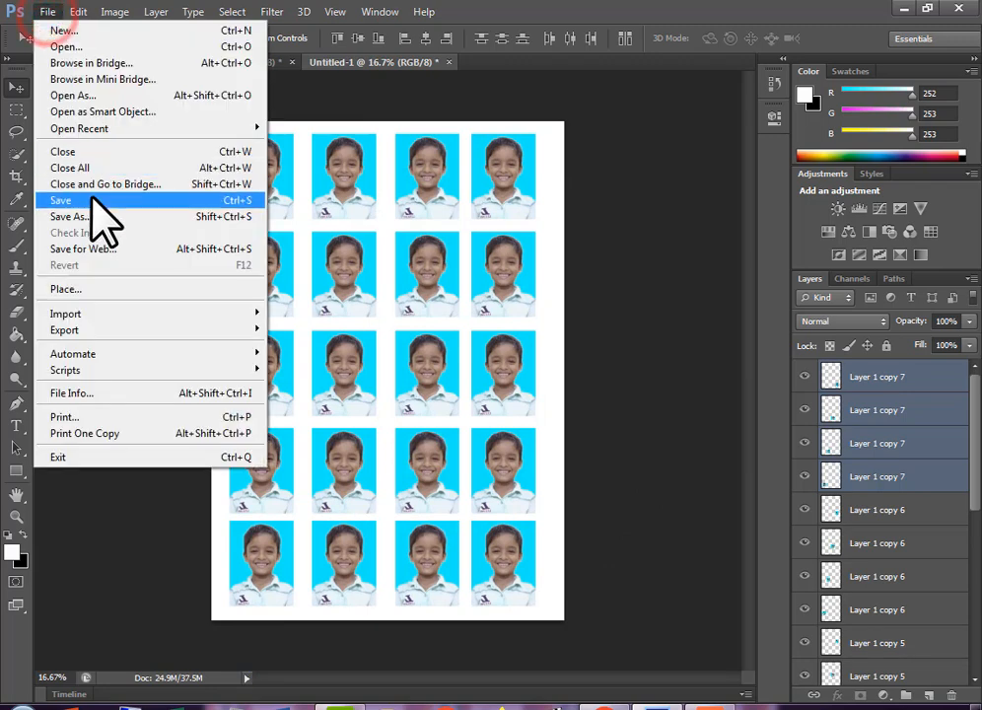
pyautogui.moveTo(98, 352)
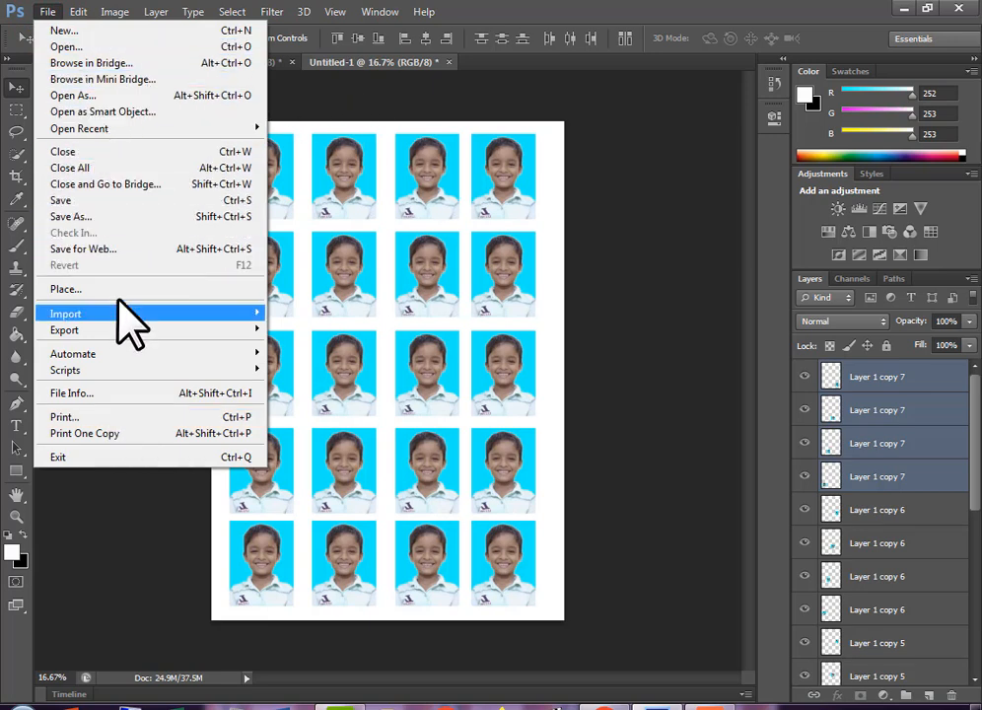
pyautogui.click(94, 201)
pyautogui.click(330, 493)
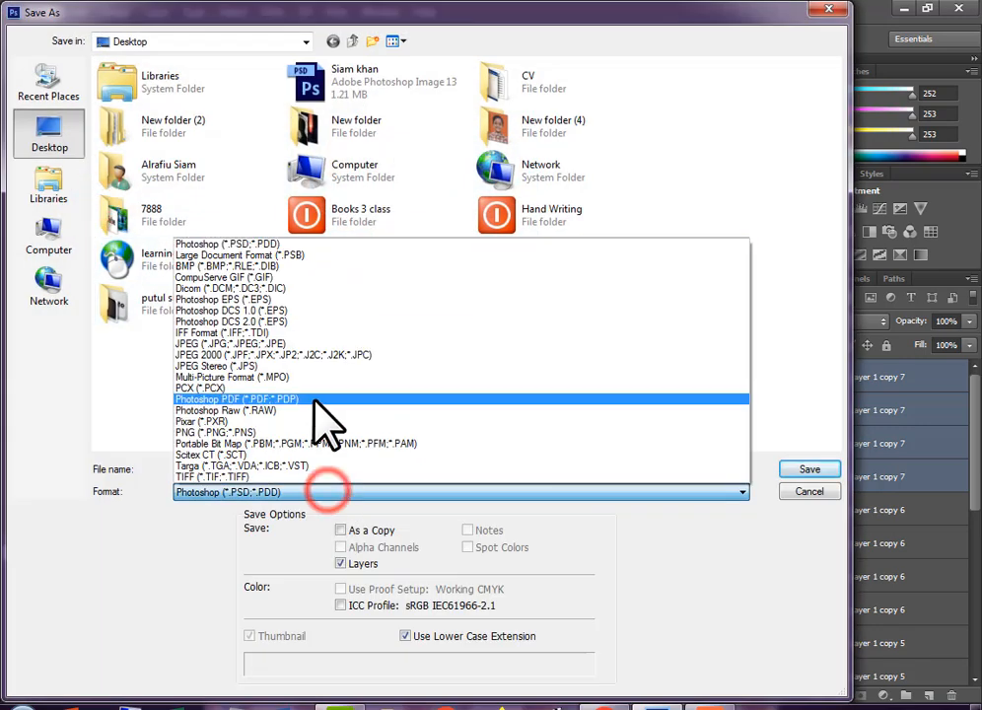
pyautogui.click(296, 344)
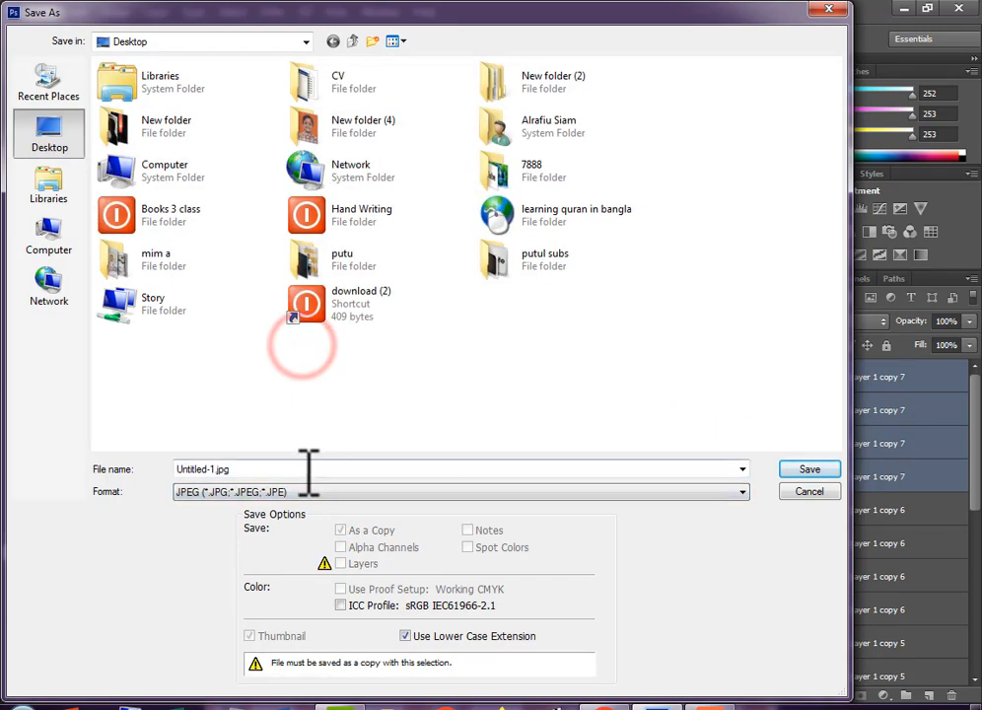
pyautogui.click(302, 471)
pyautogui.write('588')
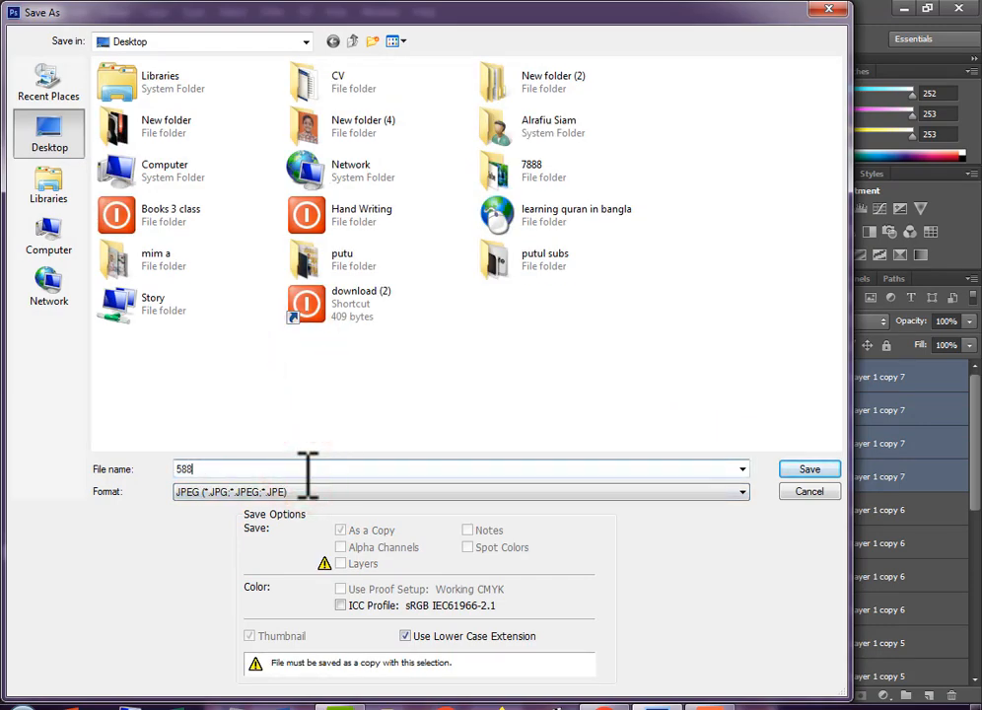
pyautogui.write('8')
pyautogui.press('Return')
pyautogui.press('Return')
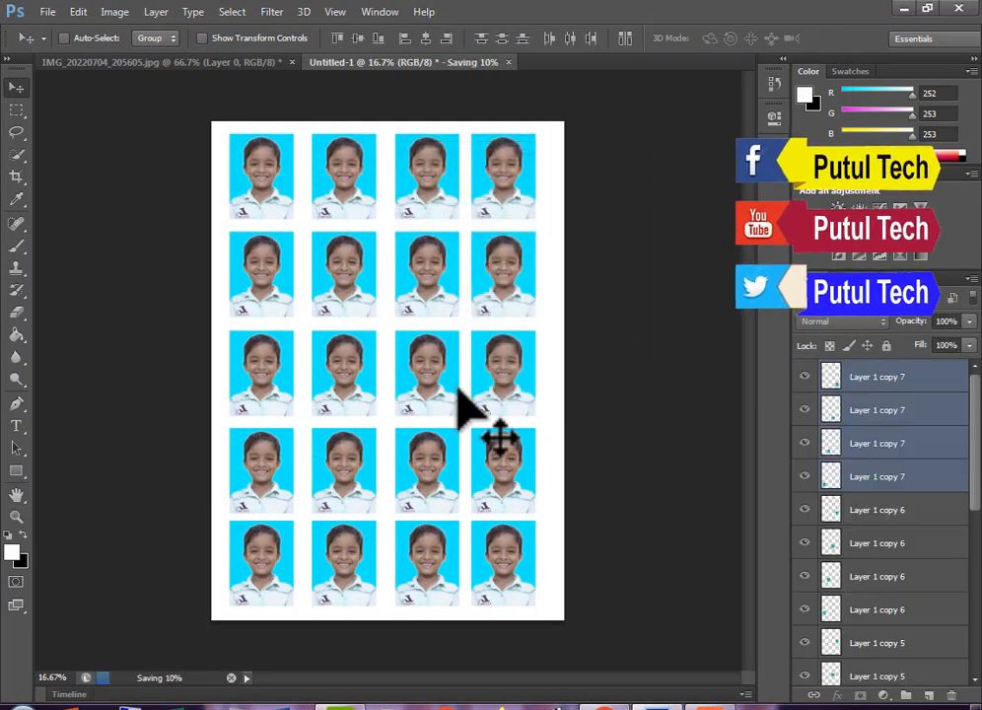
# Switch to the desktop and view the images 77 and 5888 in Windows Photo Viewer, closing each one
pyautogui.click(903, 8)
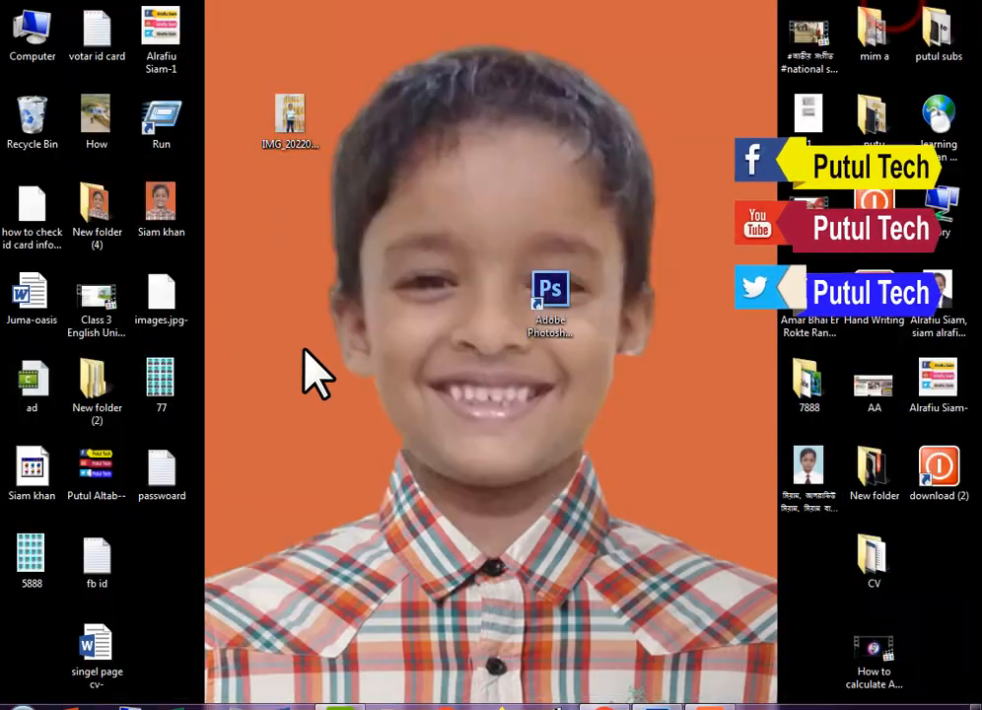
pyautogui.click(163, 373)
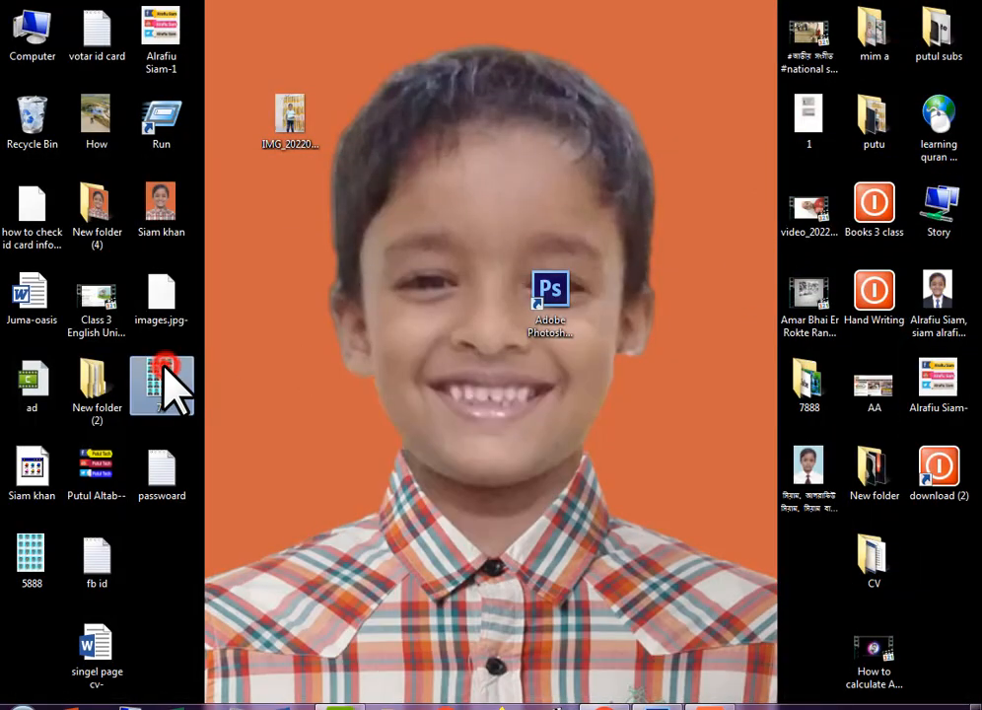
pyautogui.doubleClick(162, 372)
pyautogui.click(964, 10)
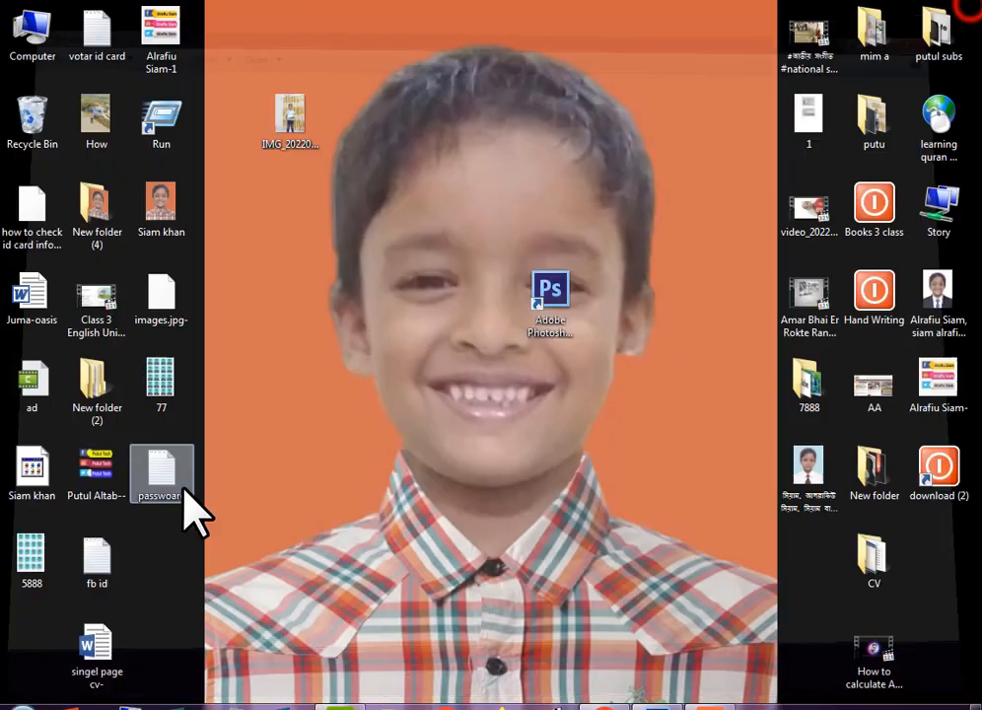
pyautogui.doubleClick(40, 577)
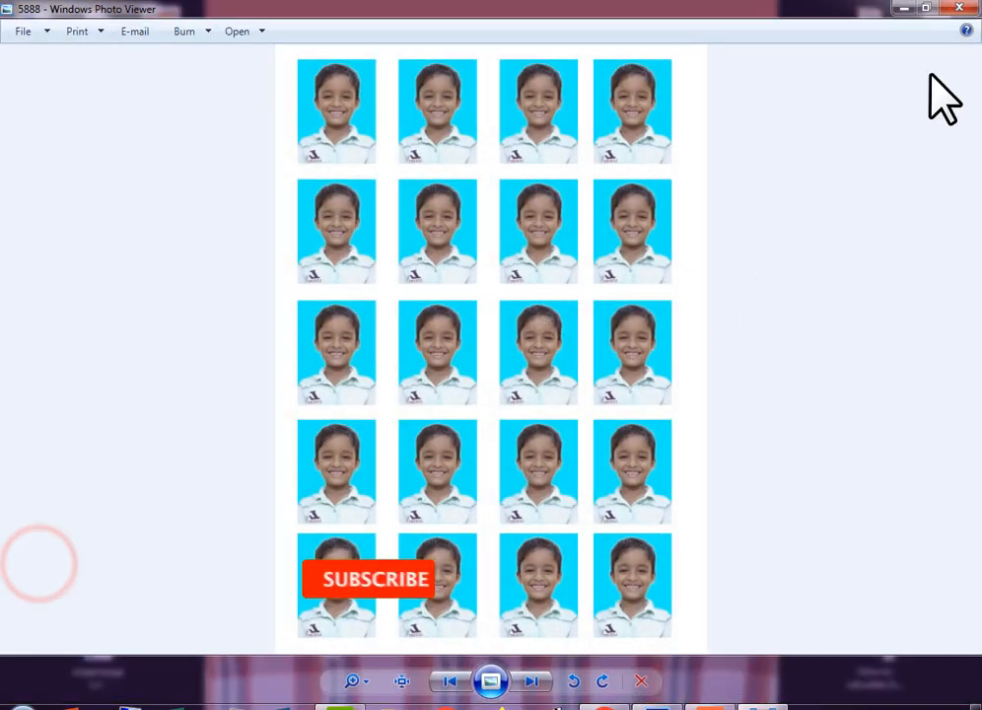
pyautogui.click(964, 10)
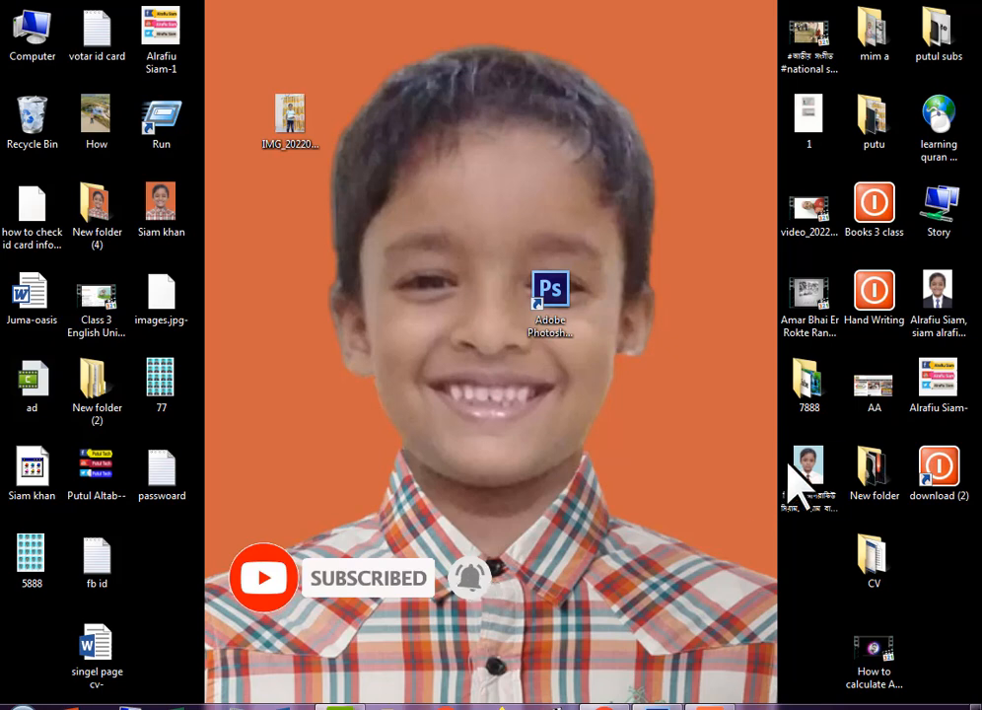
# Move the Adobe Photoshop CS6 desktop shortcut down beside the boy's shoulder in the wallpaper
pyautogui.moveTo(563, 285); pyautogui.dragTo(698, 454)
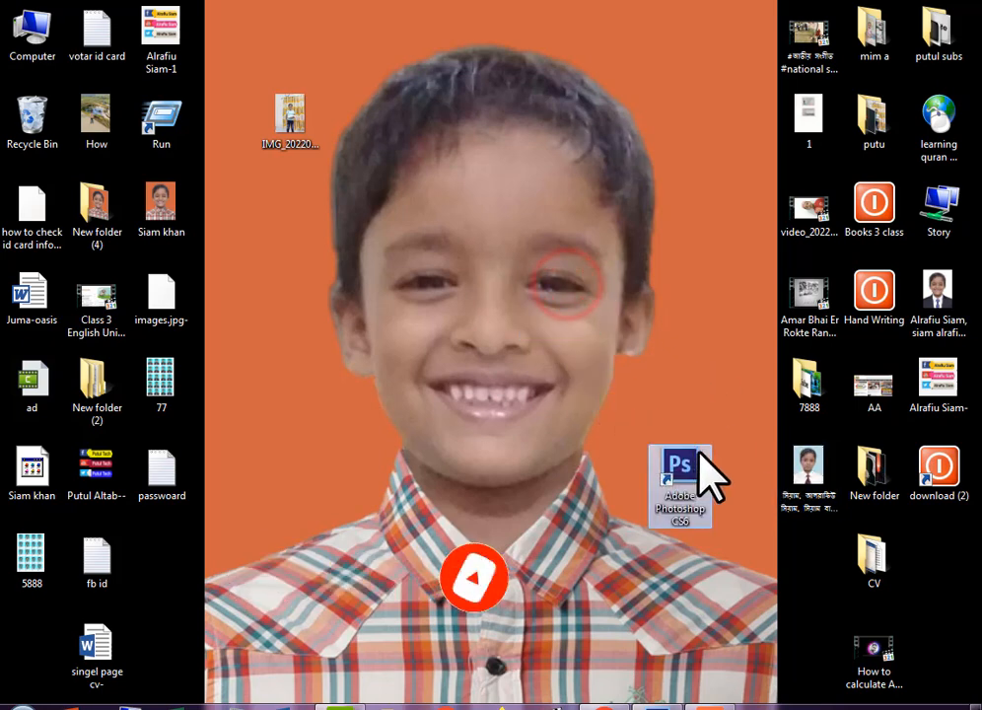